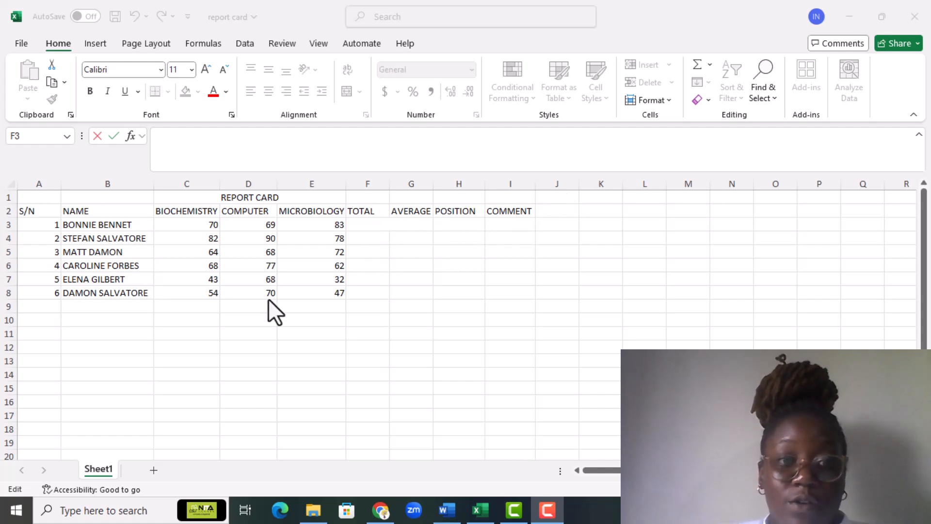
Total the first student's three subject scores in F3 with =SUM(C3:E3) and fill the formula down to F8
{"action": "left_click", "coordinate": [354, 226]}
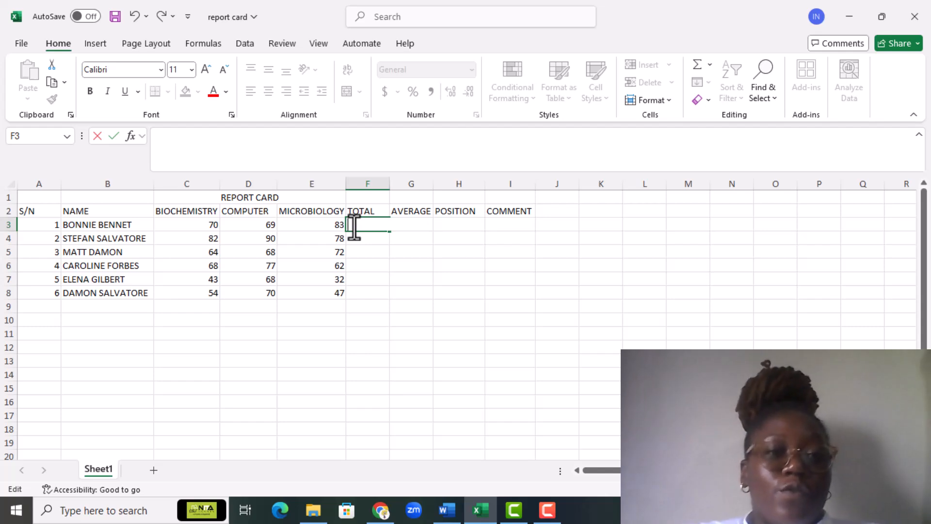
{"action": "type", "text": "="}
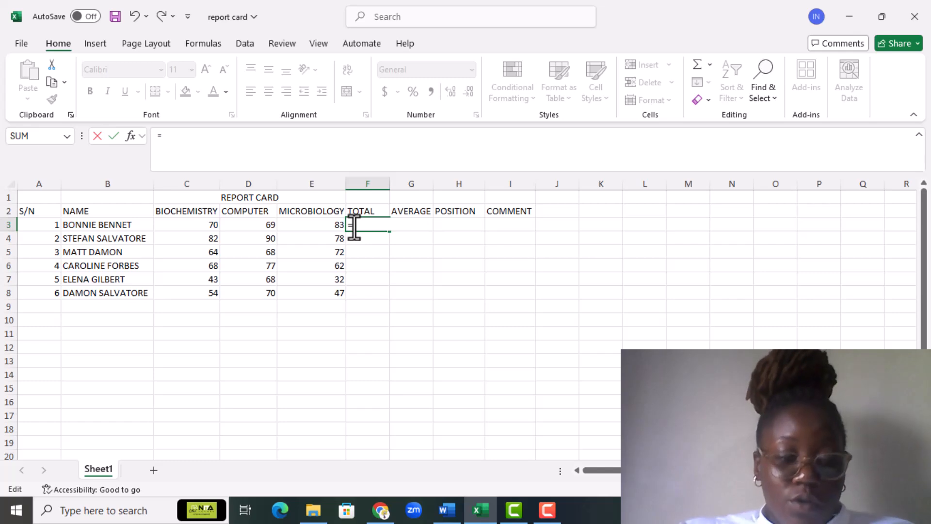
{"action": "type", "text": "SUM"}
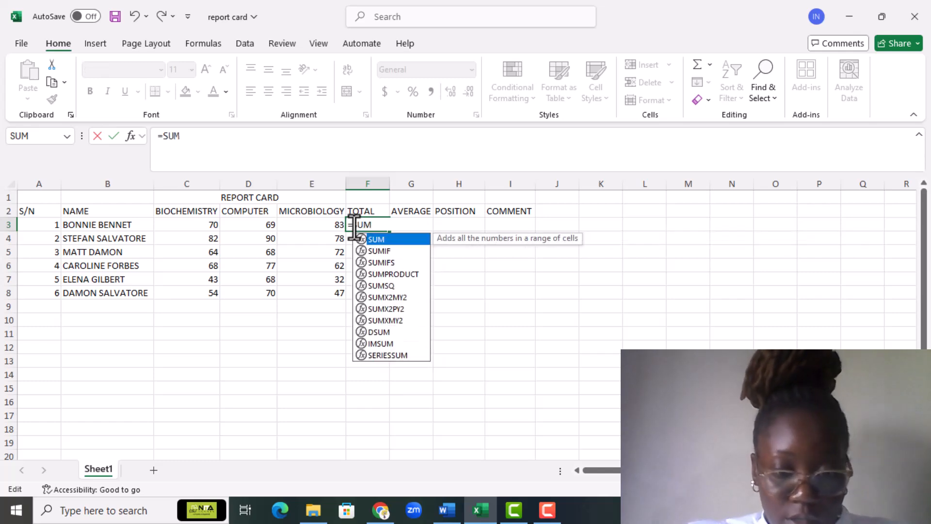
{"action": "type", "text": "("}
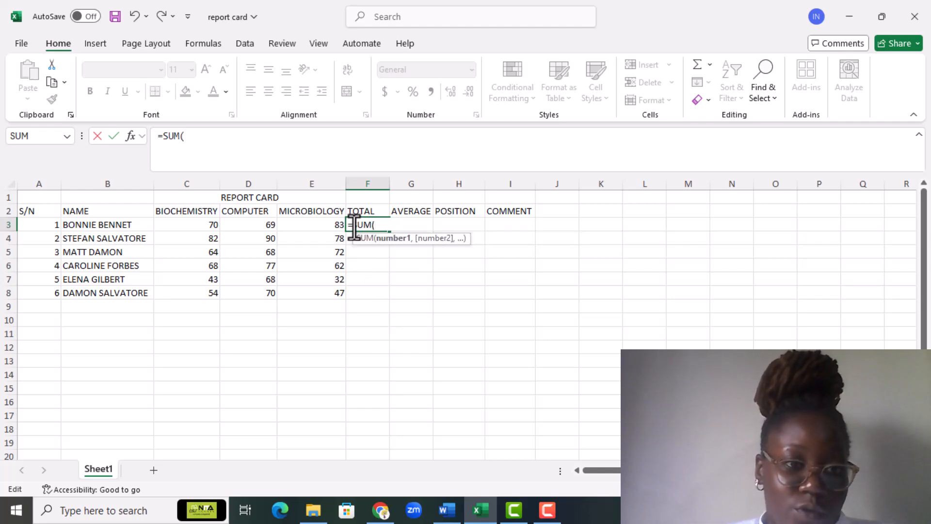
{"action": "left_click", "coordinate": [202, 225]}
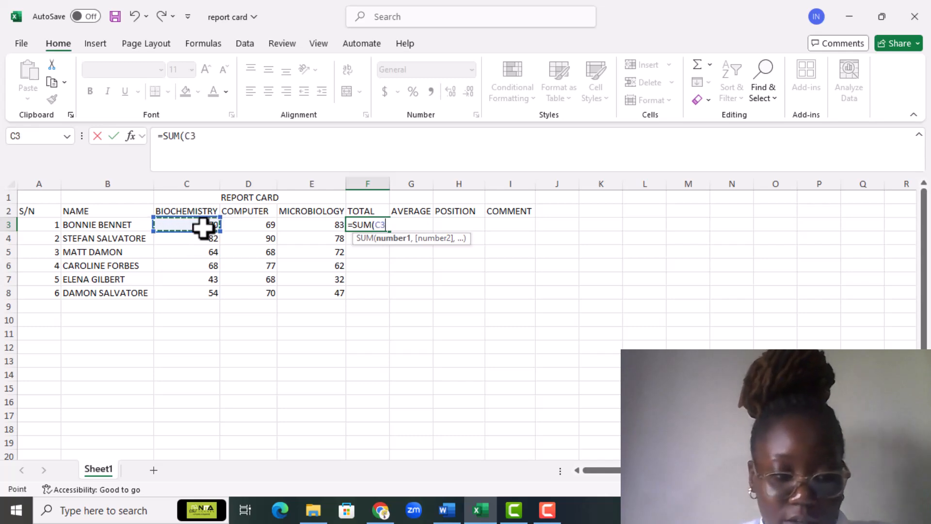
{"action": "key", "text": "F8"}
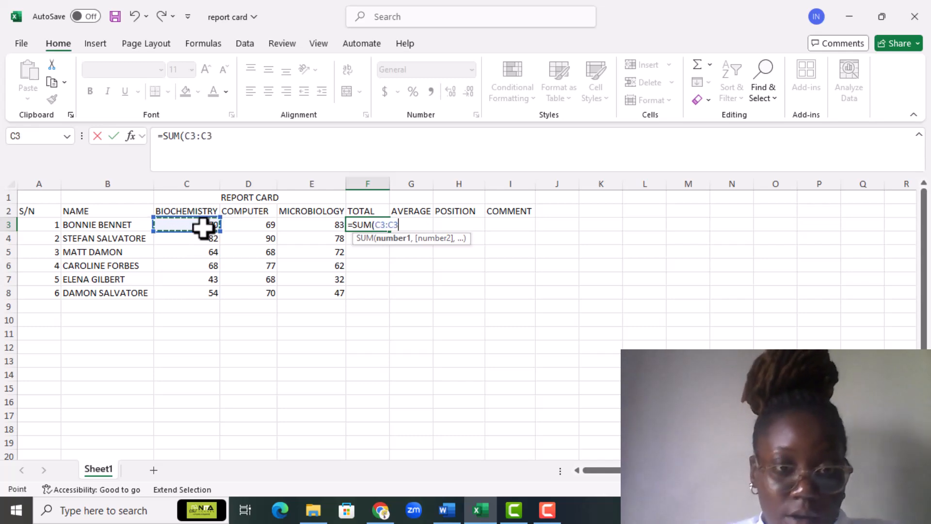
{"action": "left_click", "coordinate": [337, 227]}
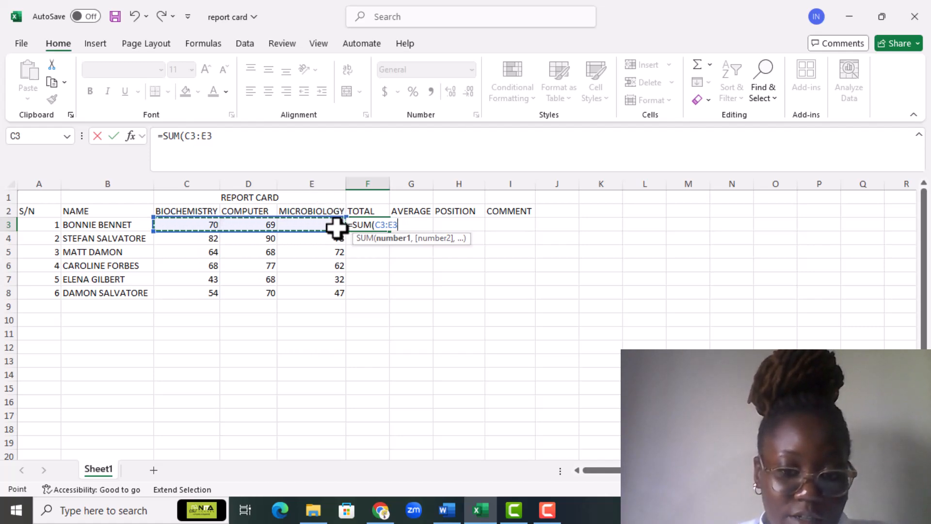
{"action": "type", "text": ")"}
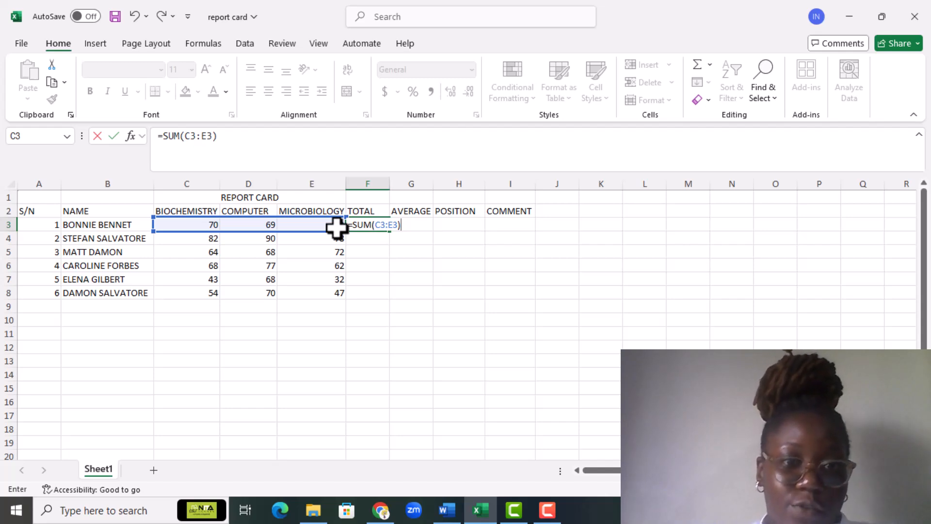
{"action": "key", "text": "Return"}
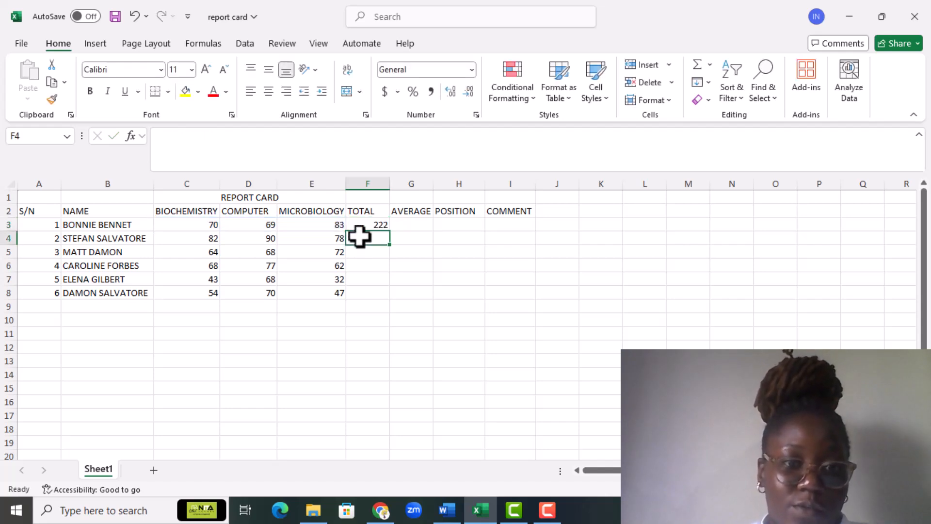
{"action": "left_click", "coordinate": [369, 225]}
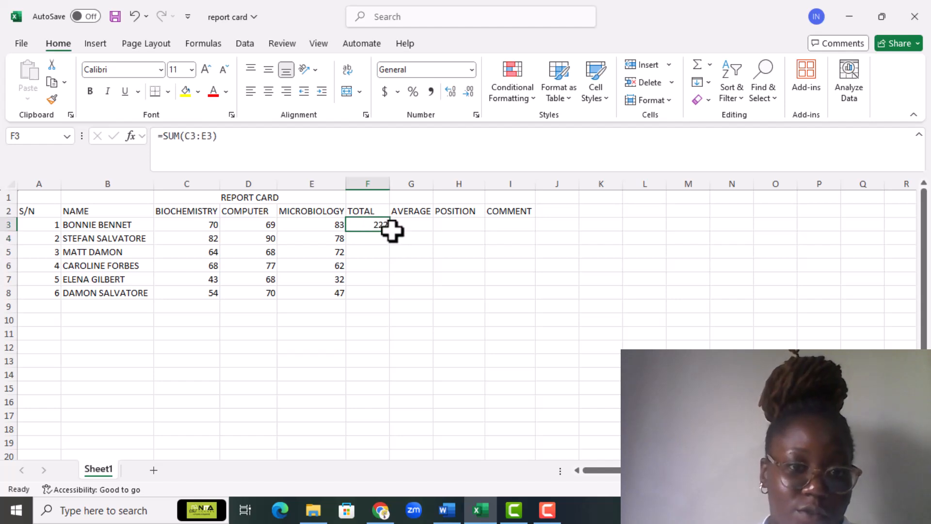
{"action": "left_click_drag", "start_coordinate": [390, 232], "coordinate": [390, 303]}
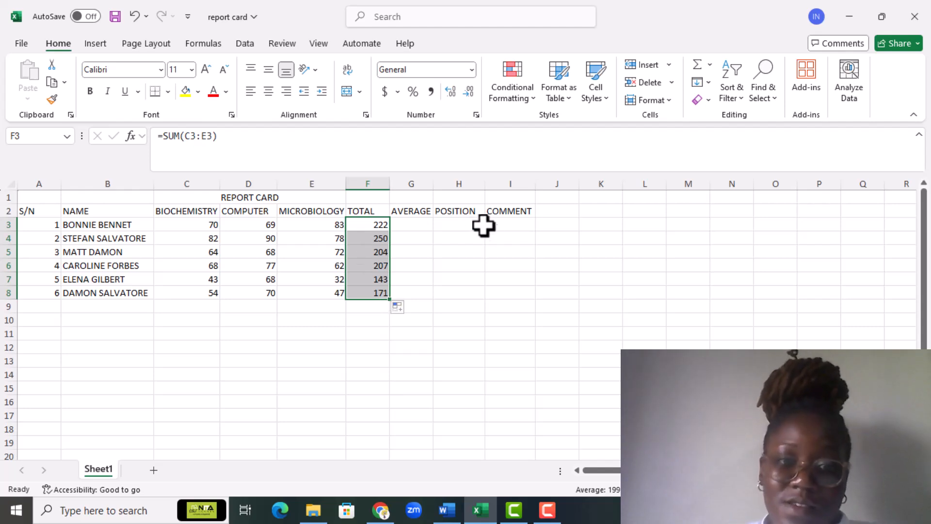
Average the first student's three subject scores in G3 with =AVERAGE(C3:E3) and fill the formula down to G8
{"action": "left_click", "coordinate": [413, 228]}
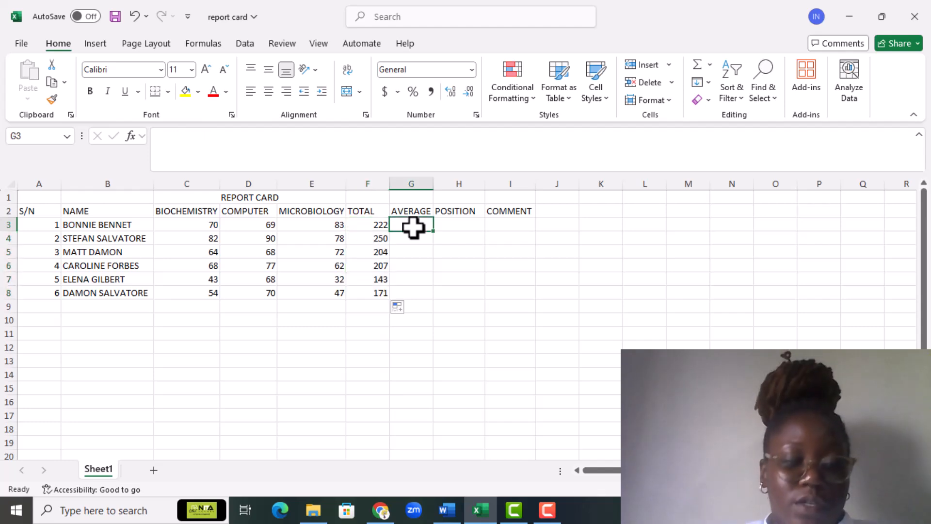
{"action": "type", "text": "="}
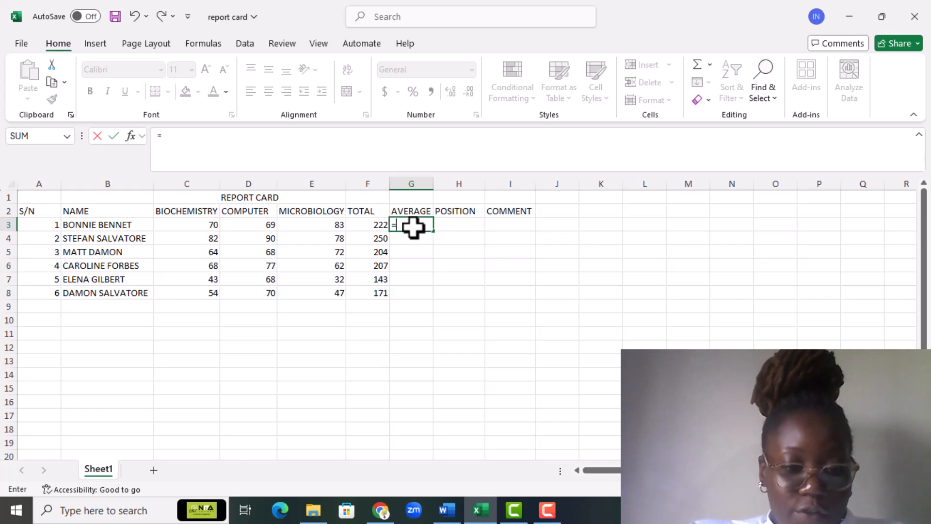
{"action": "type", "text": "AVERAGE"}
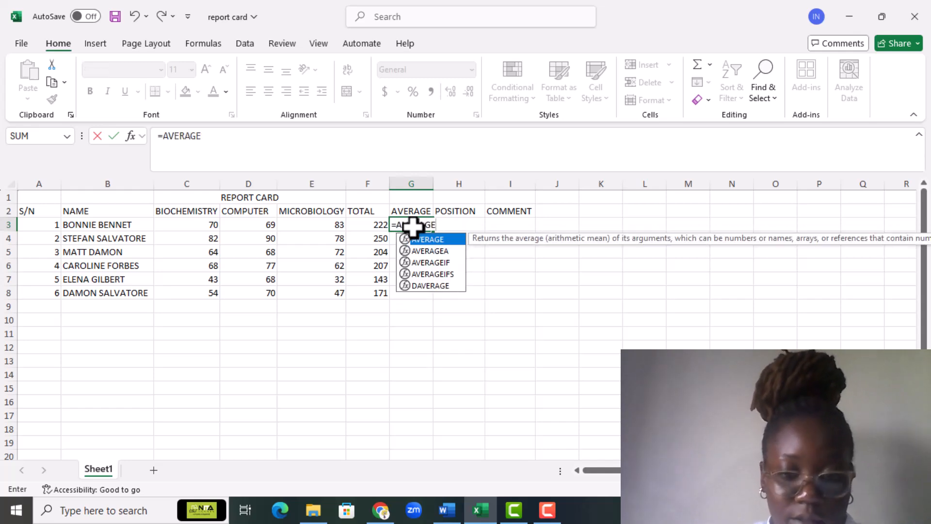
{"action": "type", "text": "("}
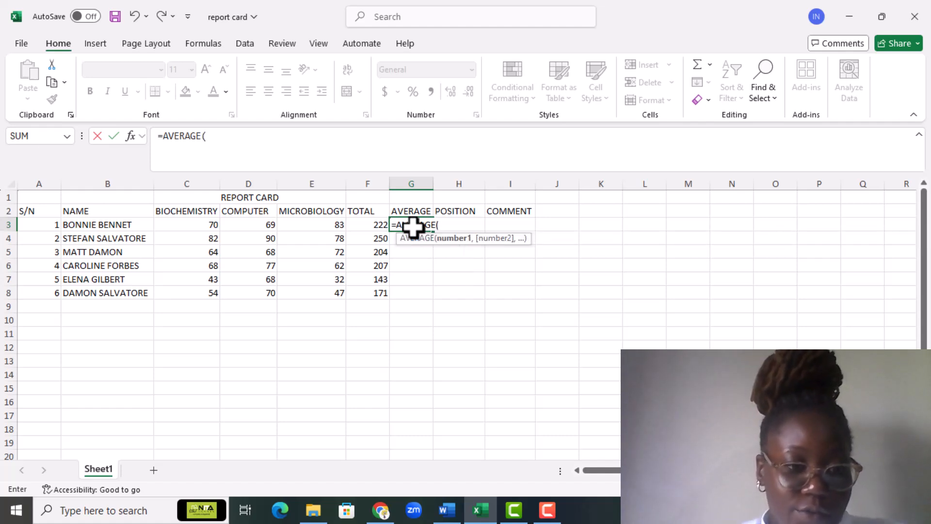
{"action": "left_click", "coordinate": [206, 226]}
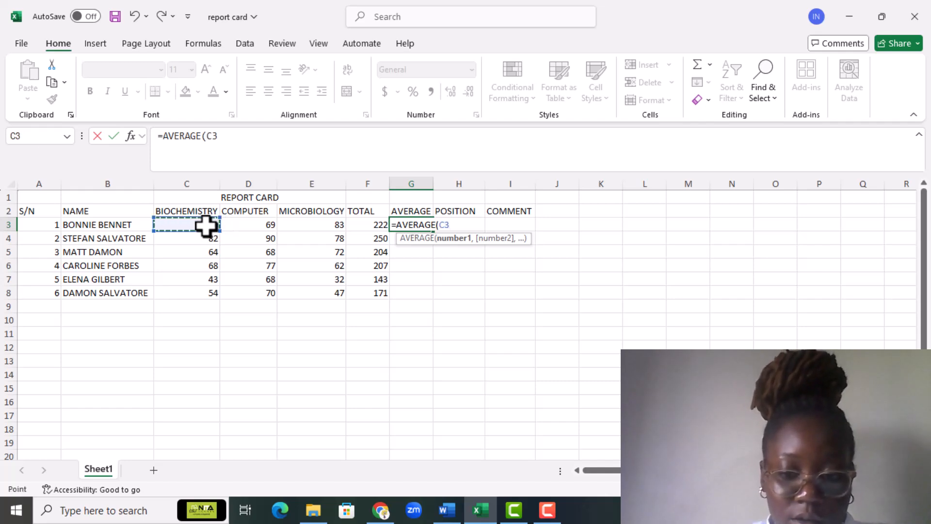
{"action": "key", "text": "F8"}
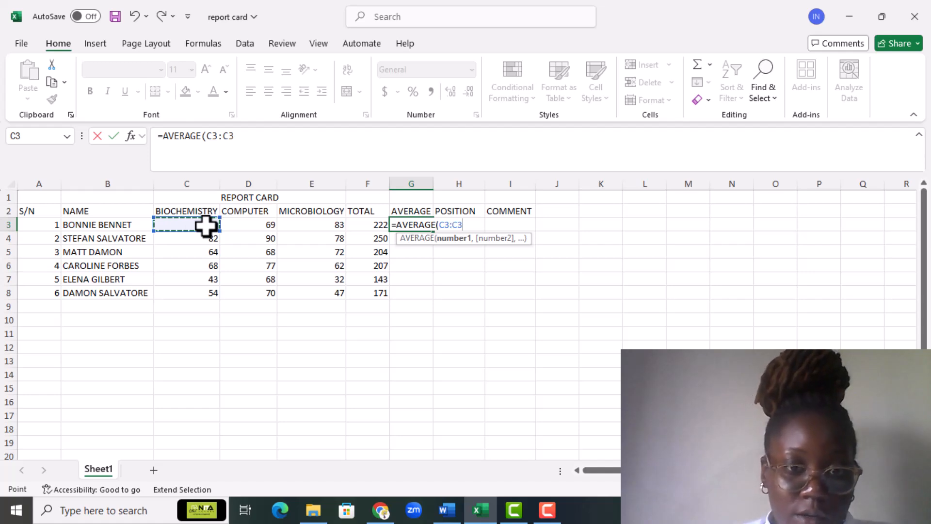
{"action": "key", "text": "BackSpace"}
{"action": "key", "text": "BackSpace"}
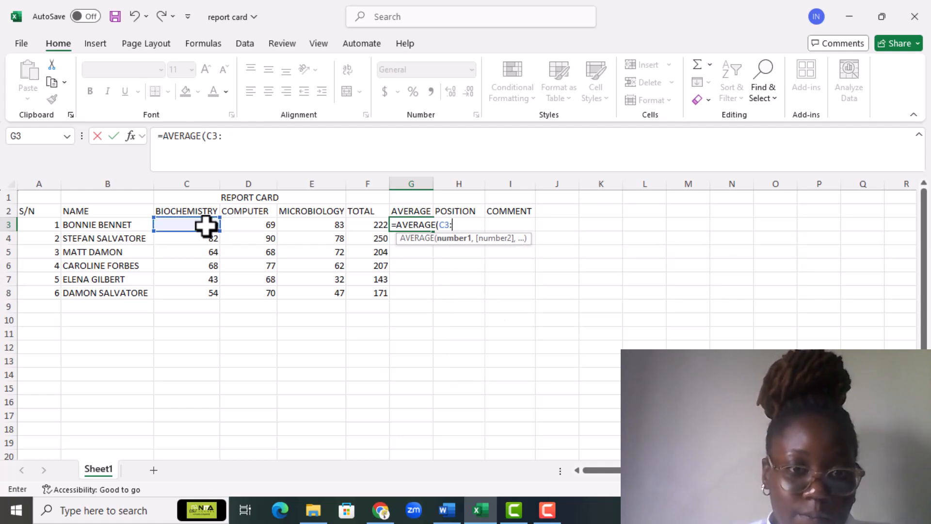
{"action": "left_click", "coordinate": [334, 226]}
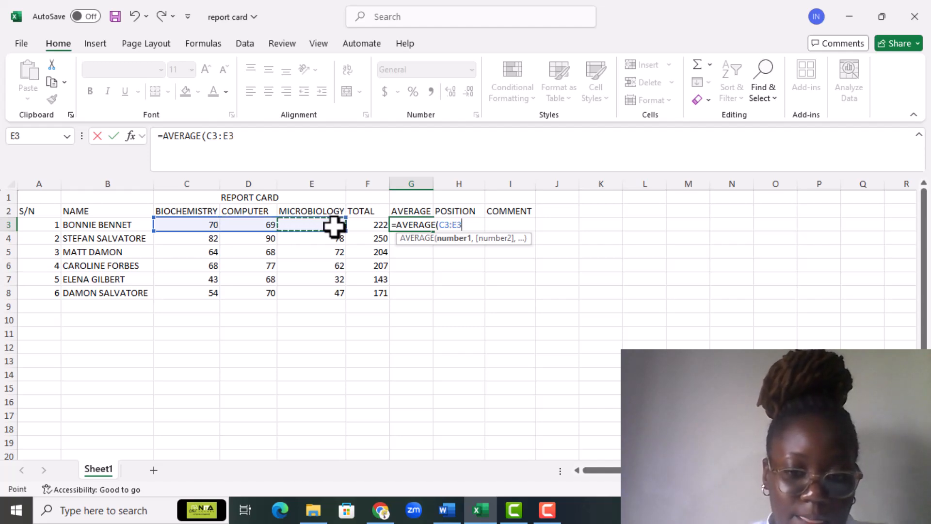
{"action": "type", "text": ")"}
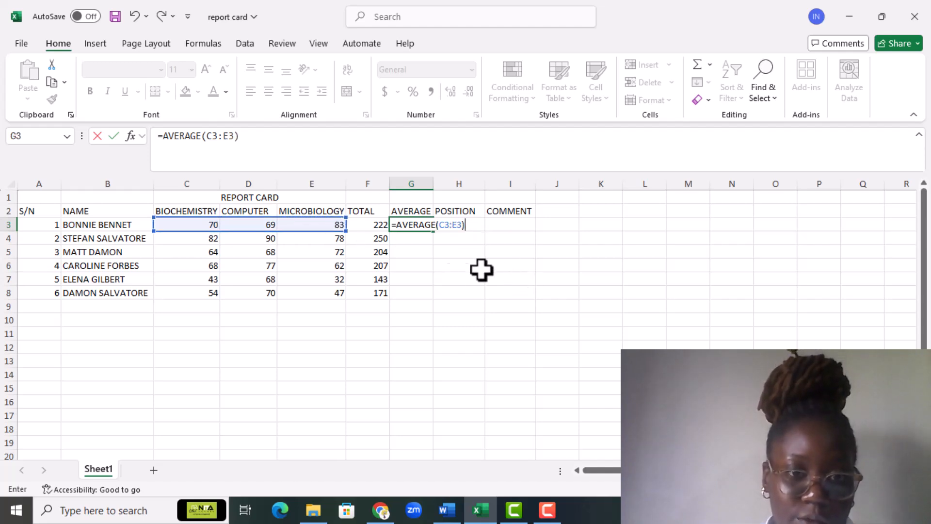
{"action": "key", "text": "Return"}
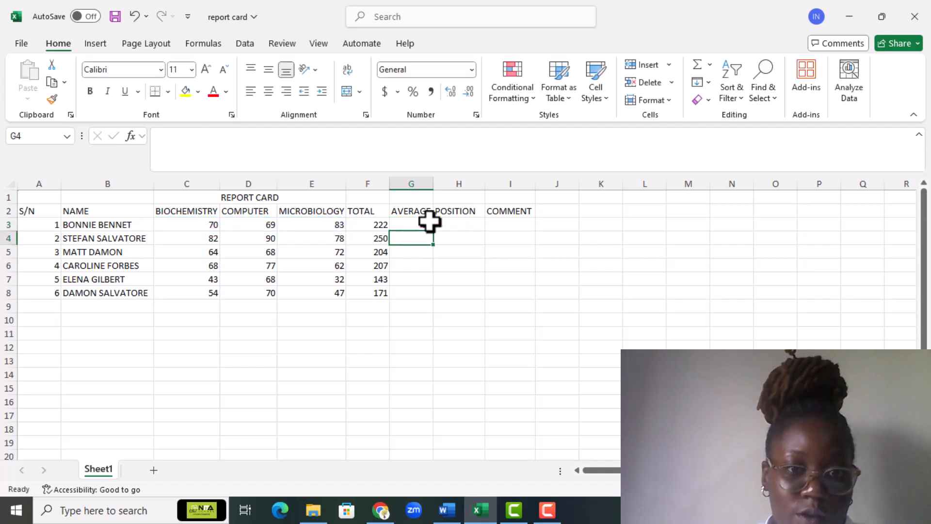
{"action": "left_click", "coordinate": [426, 223]}
{"action": "left_click_drag", "start_coordinate": [436, 232], "coordinate": [431, 303]}
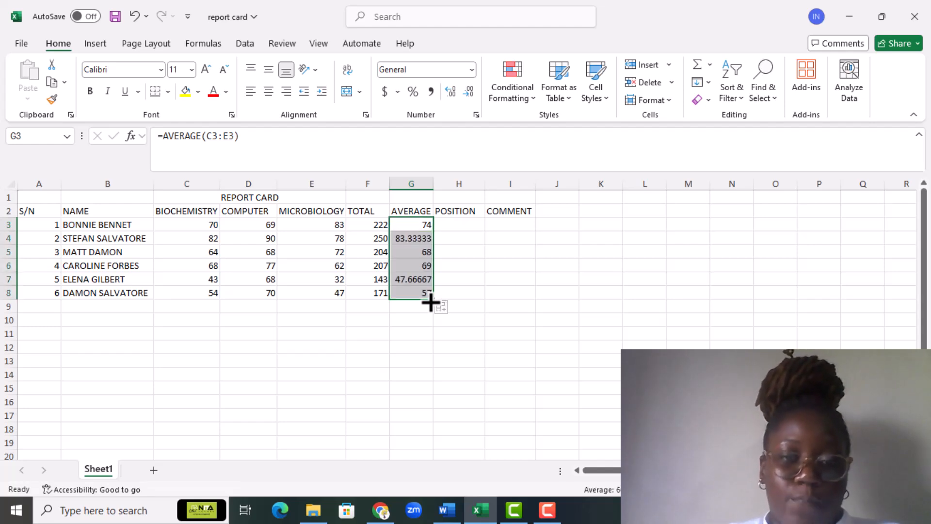
Start a RANK formula in H3 with G3 as the number and a reference range beginning at absolute cell $G$3
{"action": "left_click", "coordinate": [469, 221]}
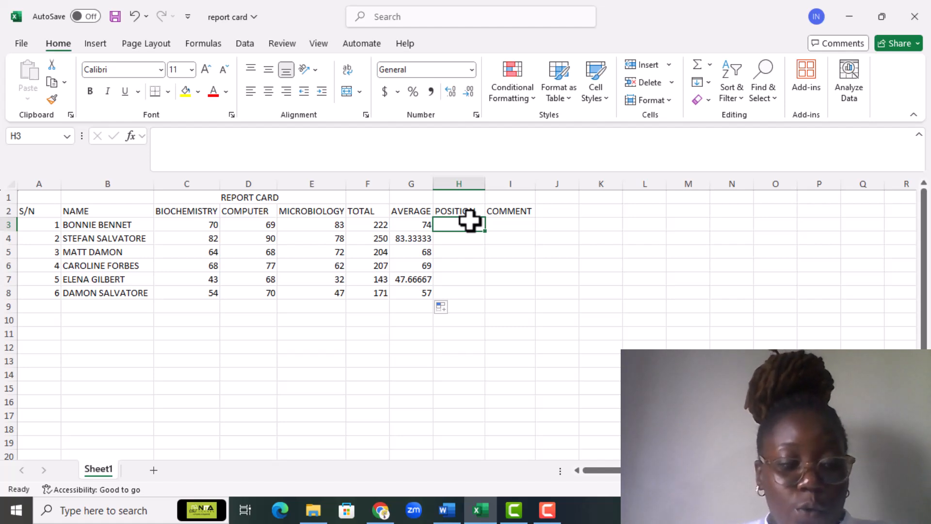
{"action": "left_click", "coordinate": [497, 13]}
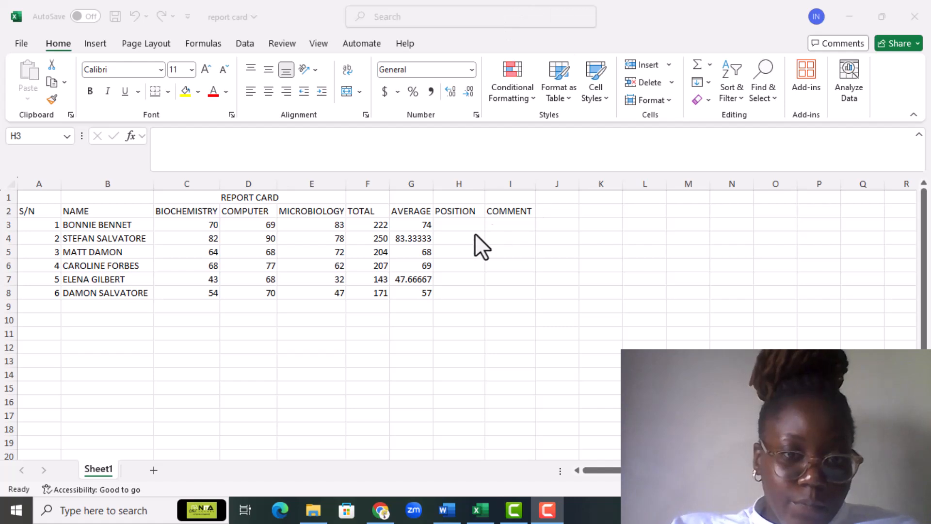
{"action": "left_click", "coordinate": [450, 222]}
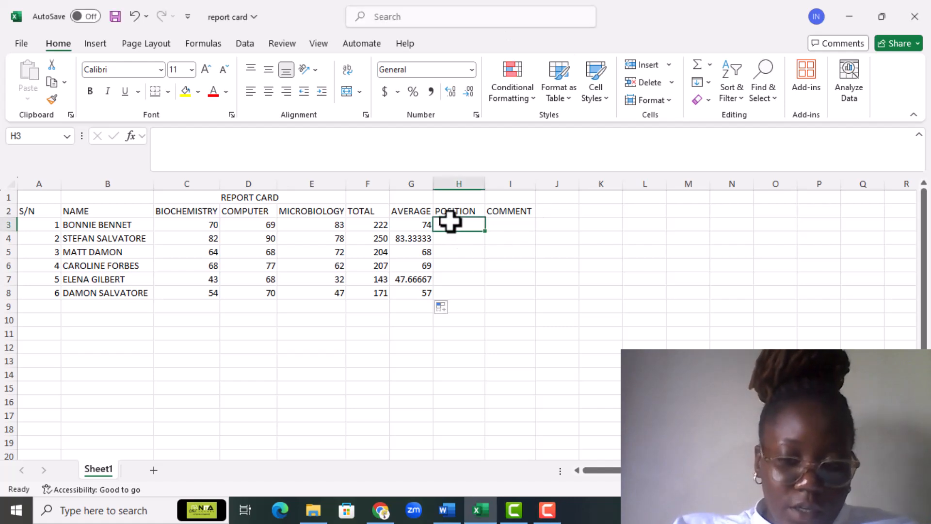
{"action": "type", "text": "=RANK"}
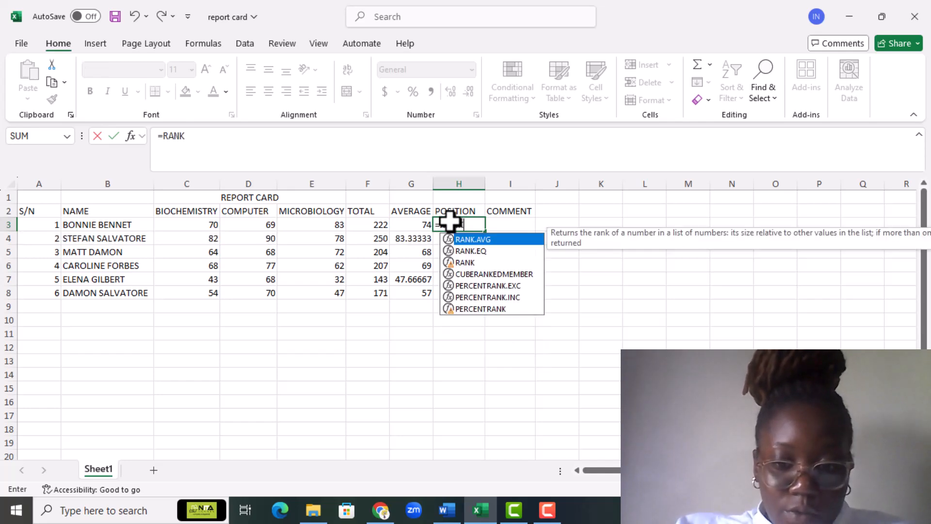
{"action": "type", "text": "("}
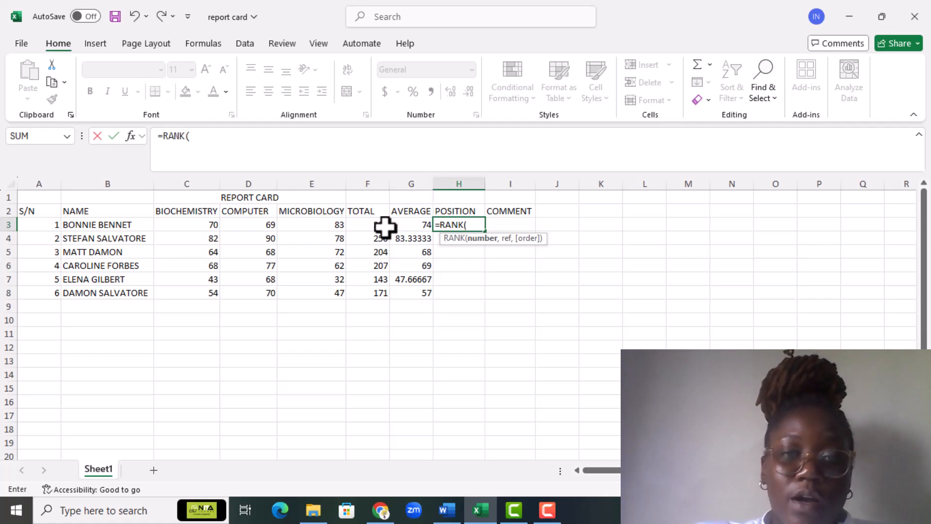
{"action": "left_click", "coordinate": [414, 225]}
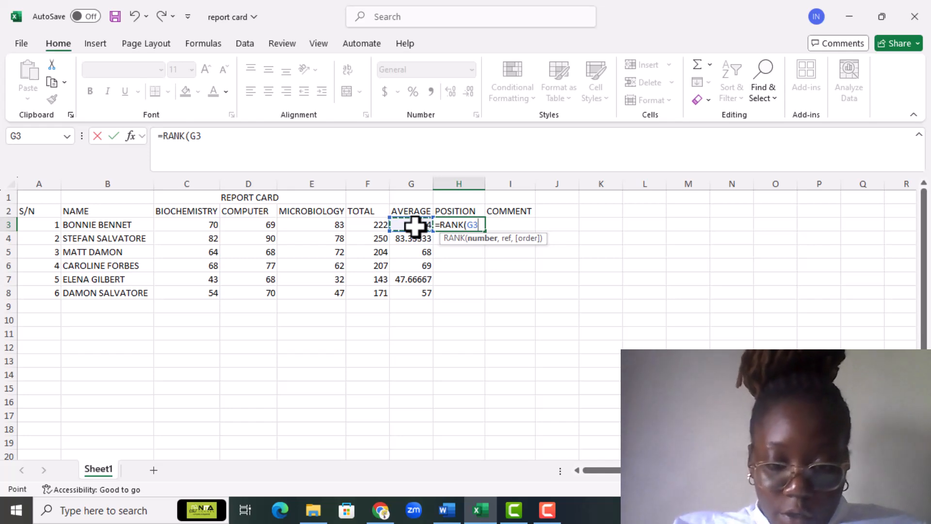
{"action": "type", "text": ","}
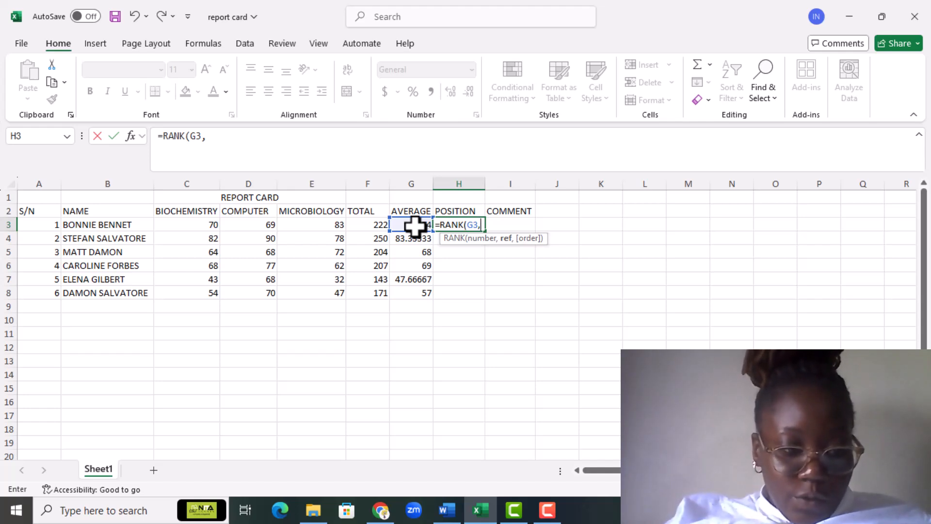
{"action": "type", "text": "$"}
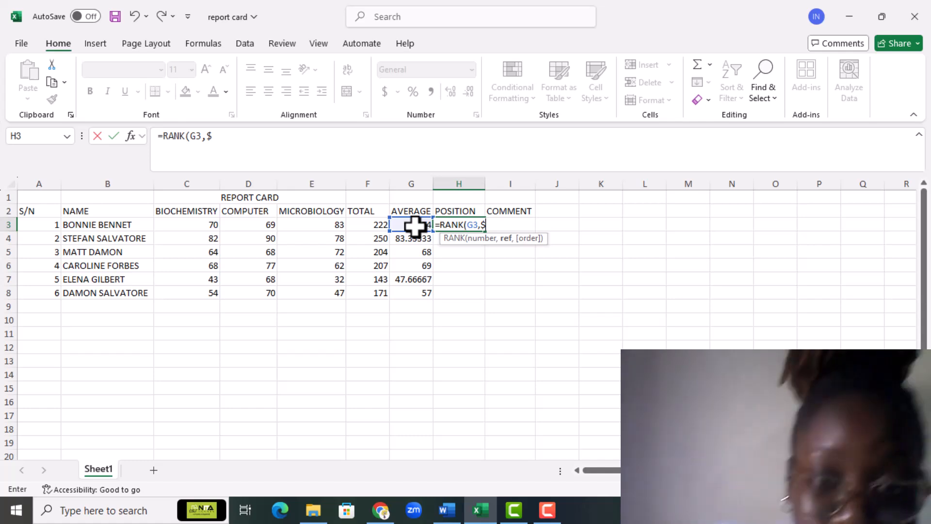
{"action": "type", "text": "G"}
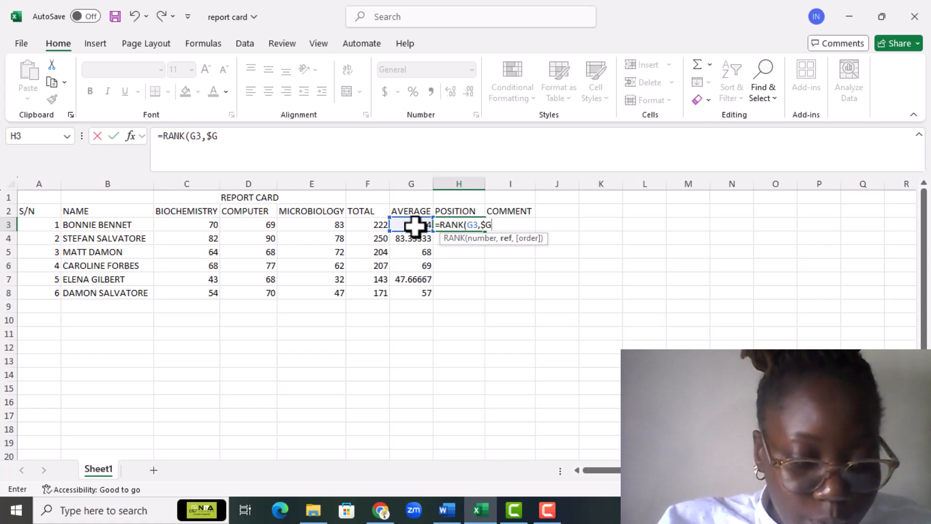
{"action": "type", "text": "$"}
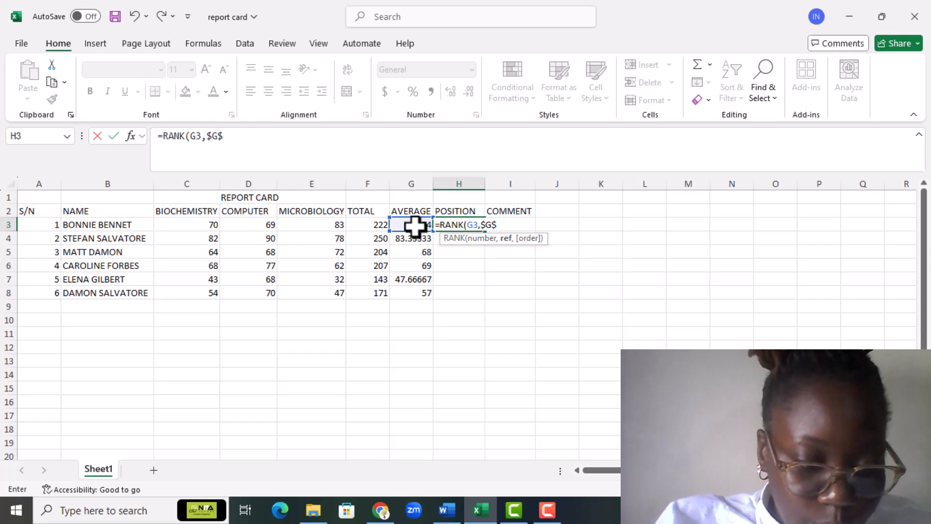
{"action": "type", "text": "#"}
{"action": "key", "text": "BackSpace"}
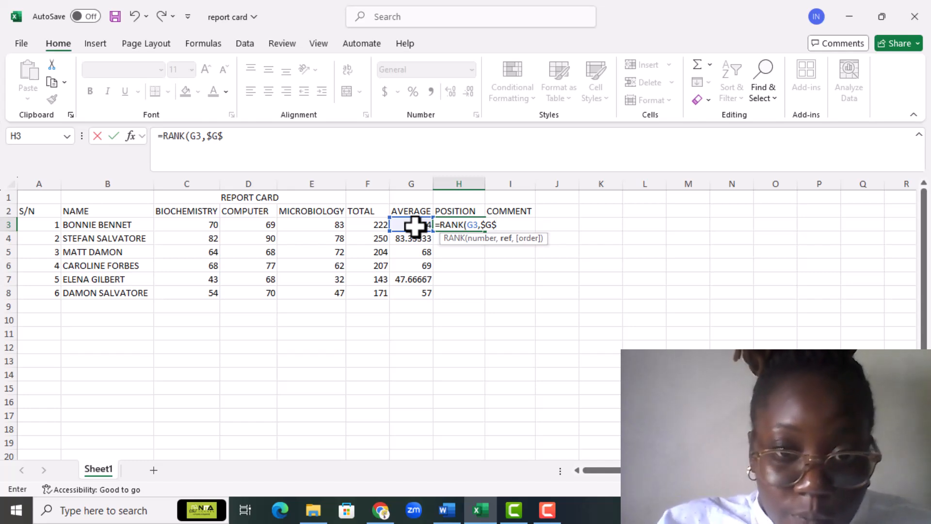
{"action": "type", "text": "3"}
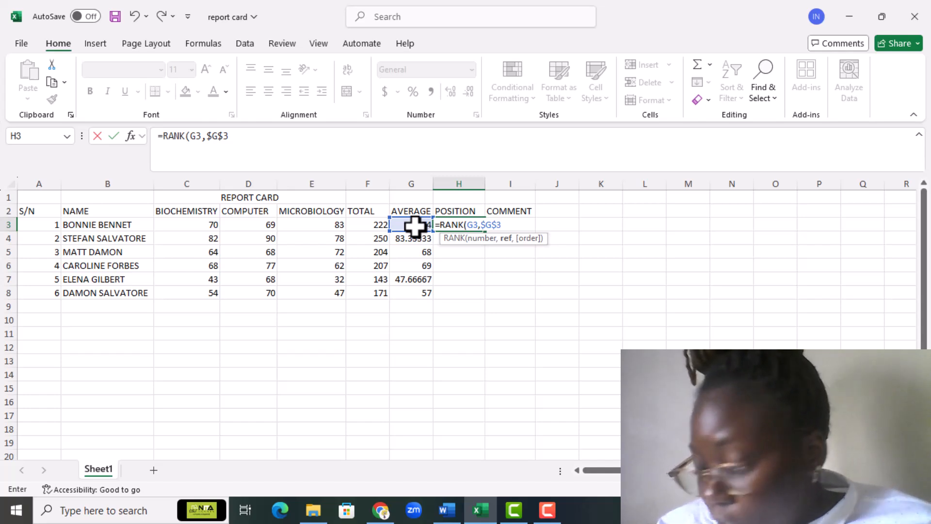
Complete the position formula in H3 as =RANK(G3,$G$3:$G$8,0) and fill it down to H8
{"action": "type", "text": ";"}
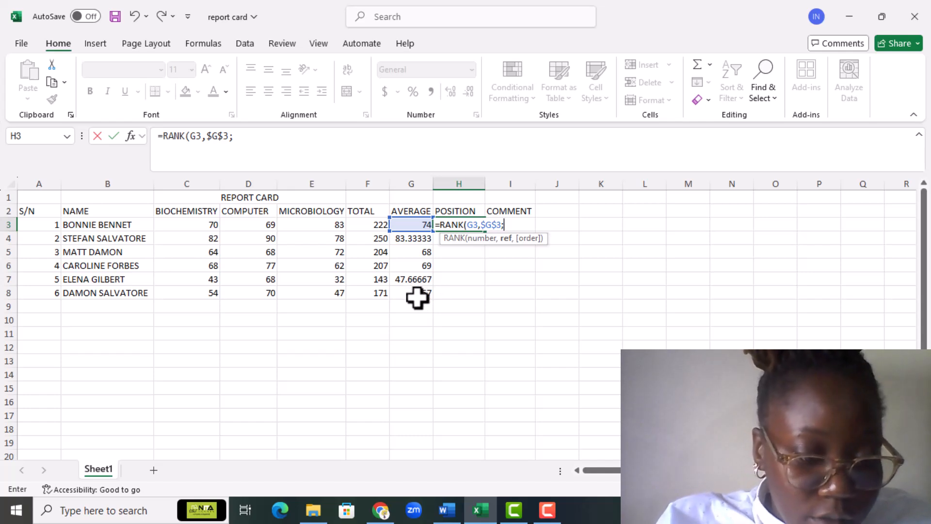
{"action": "type", "text": "4"}
{"action": "key", "text": "BackSpace"}
{"action": "type", "text": "$"}
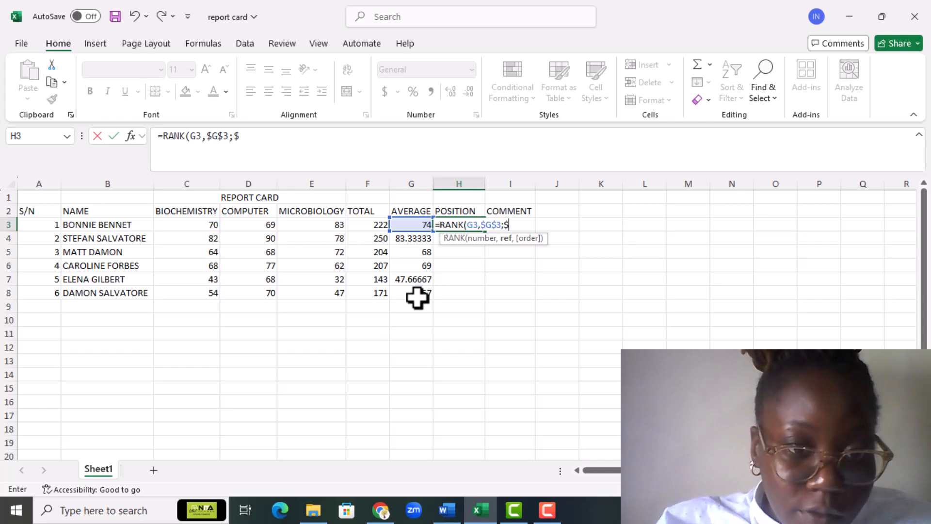
{"action": "type", "text": "G"}
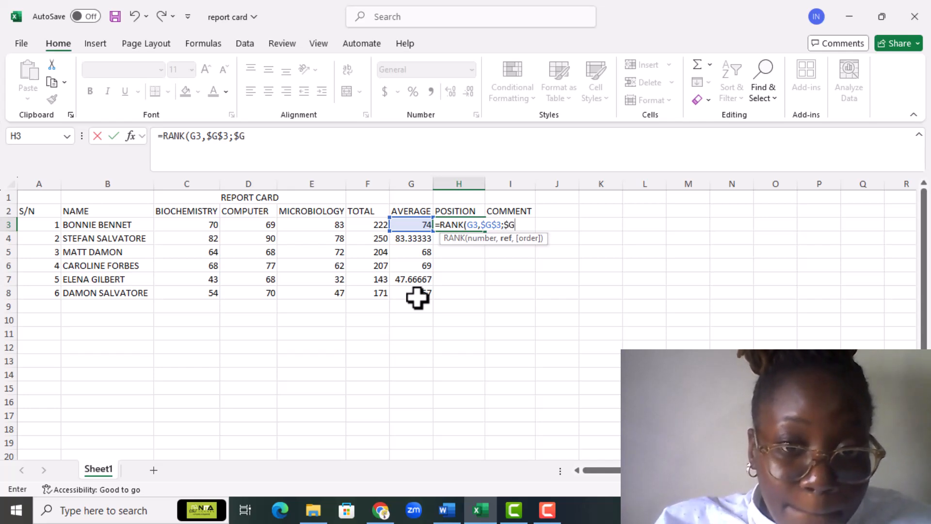
{"action": "type", "text": "$"}
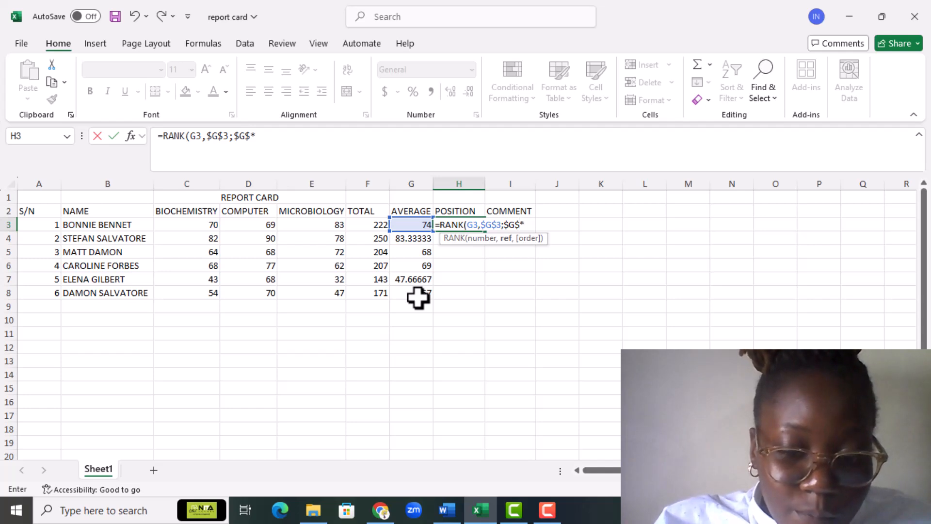
{"action": "type", "text": "8"}
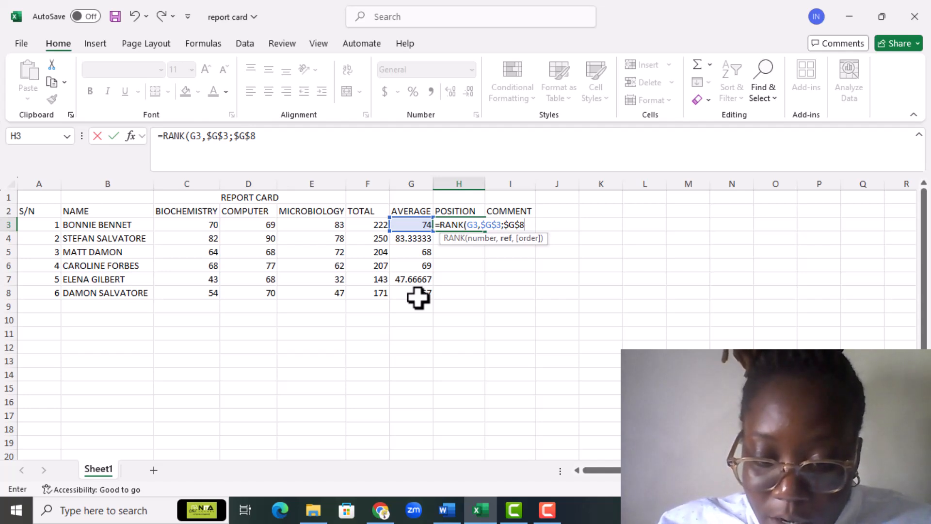
{"action": "type", "text": ","}
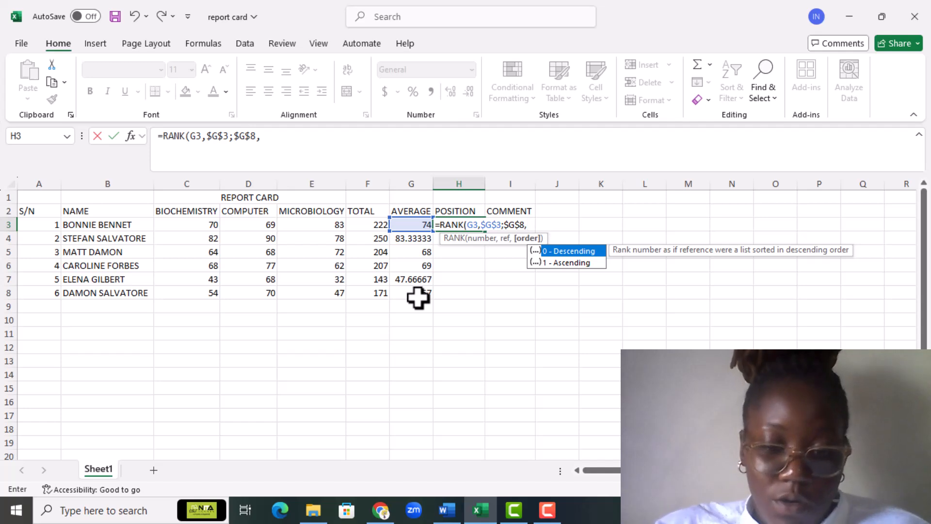
{"action": "type", "text": "0"}
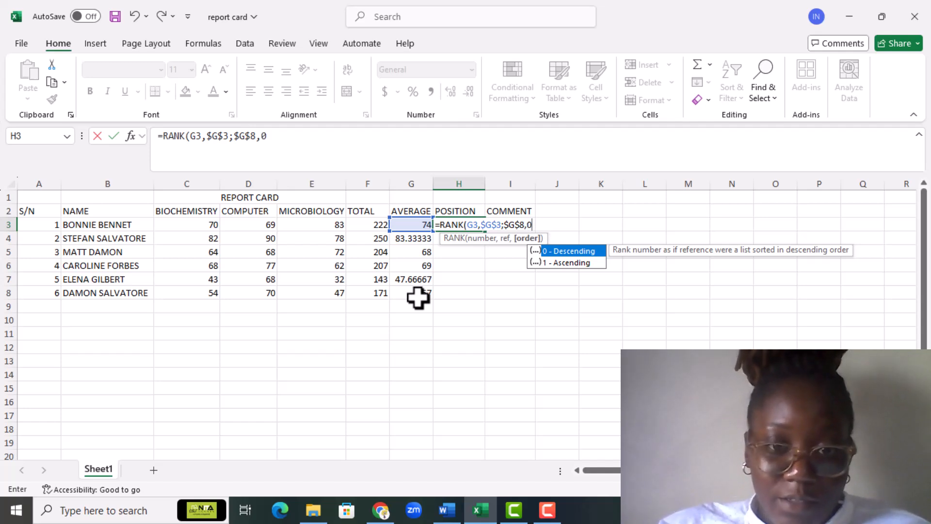
{"action": "type", "text": ")"}
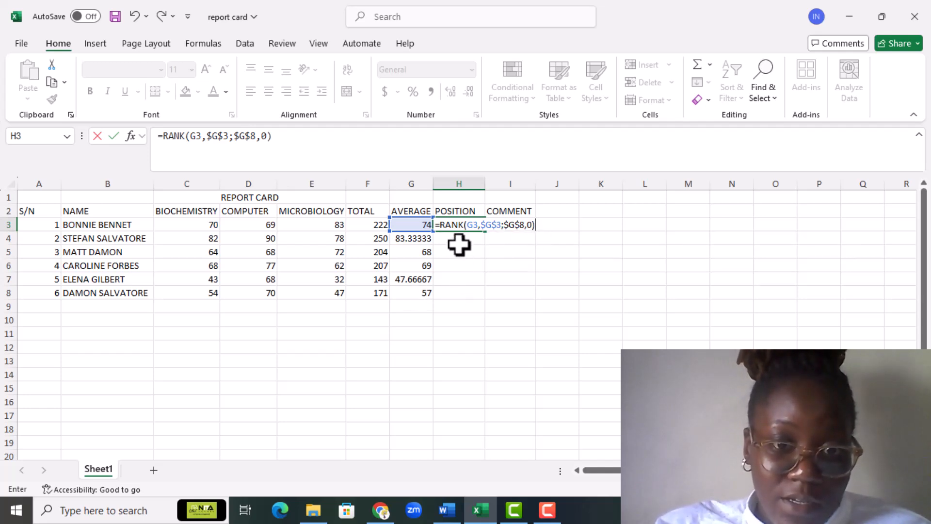
{"action": "key", "text": "Return"}
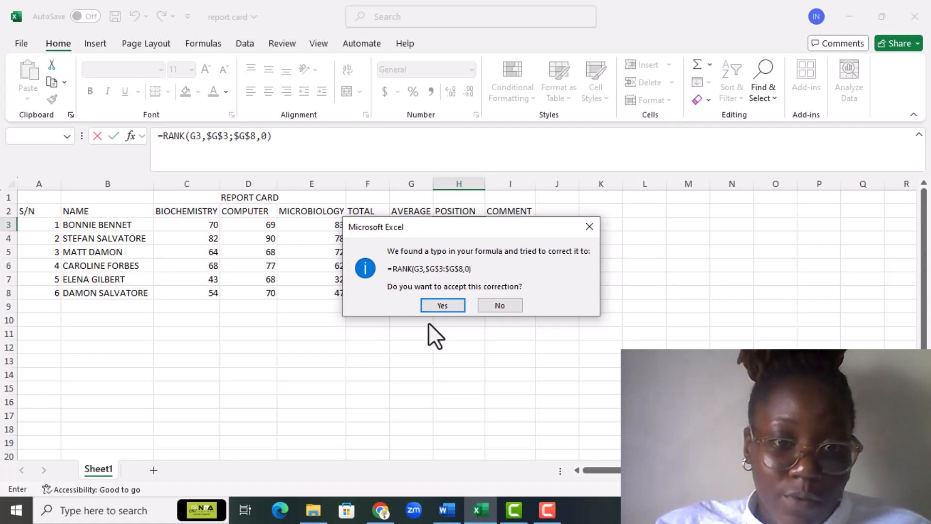
{"action": "left_click", "coordinate": [443, 305]}
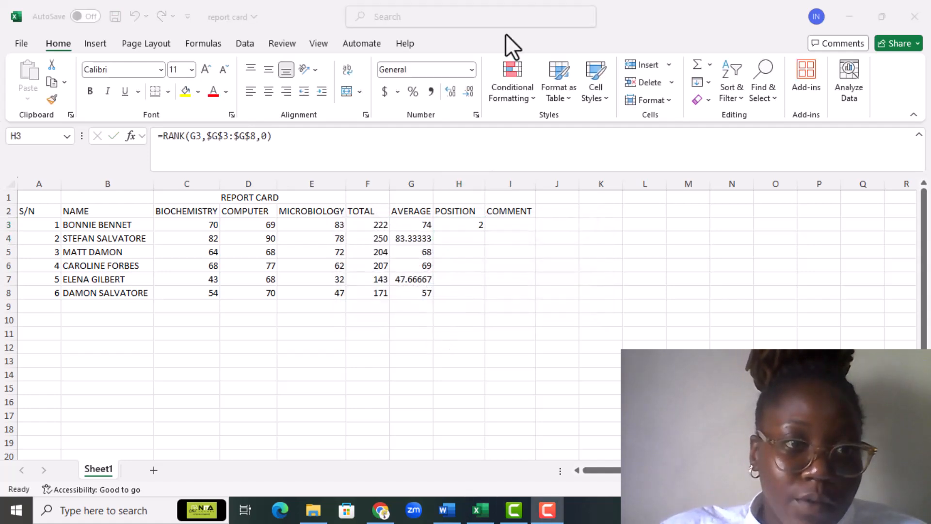
{"action": "left_click", "coordinate": [461, 225]}
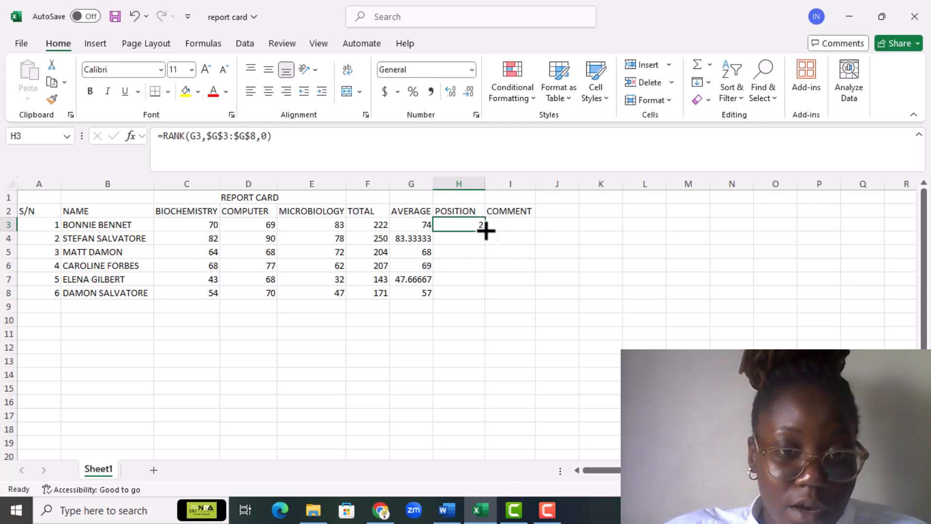
{"action": "left_click_drag", "start_coordinate": [485, 231], "coordinate": [486, 297]}
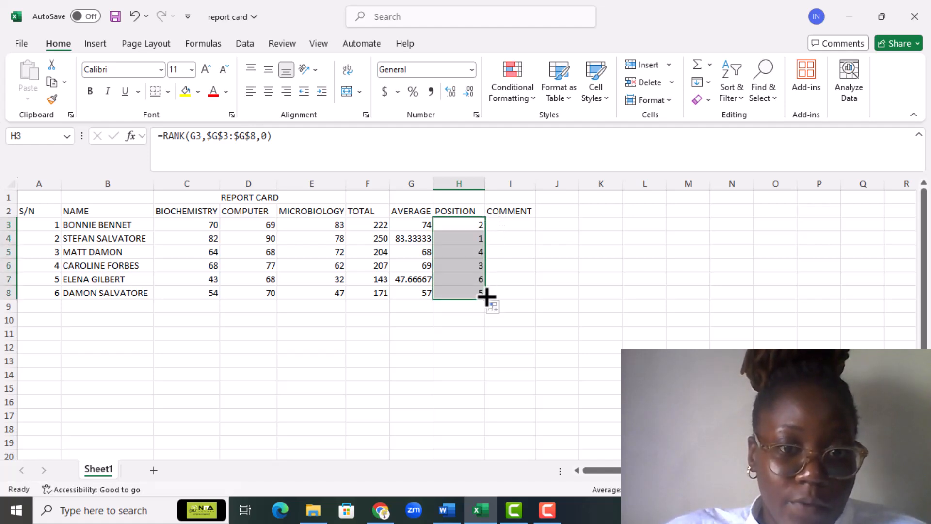
Start an IFS formula in I3 of the COMMENT column with G3>70 as the first logical test
{"action": "left_click", "coordinate": [509, 225]}
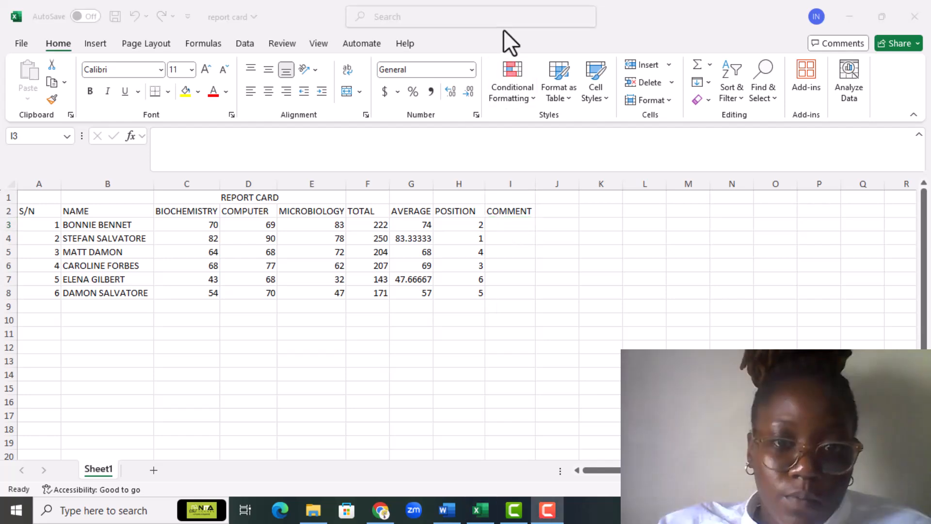
{"action": "left_click", "coordinate": [505, 225]}
{"action": "double_click", "coordinate": [504, 223]}
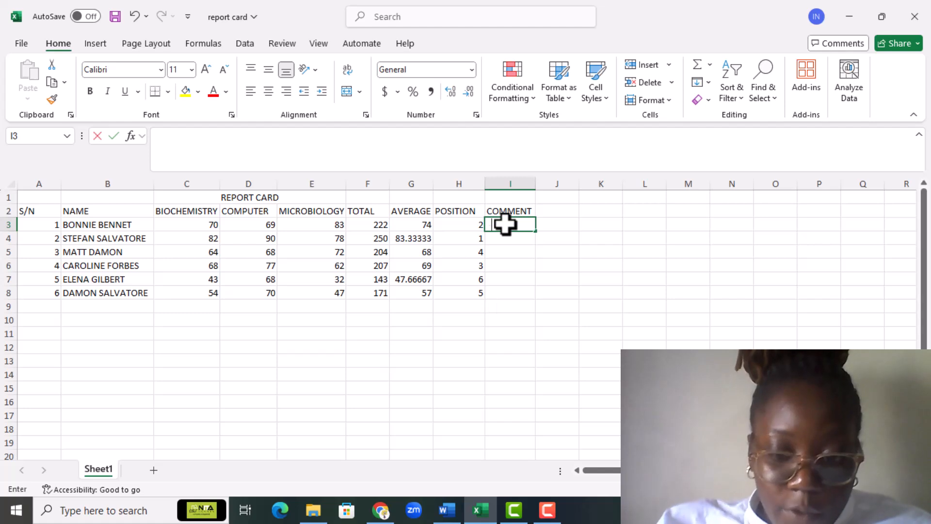
{"action": "type", "text": "=IF"}
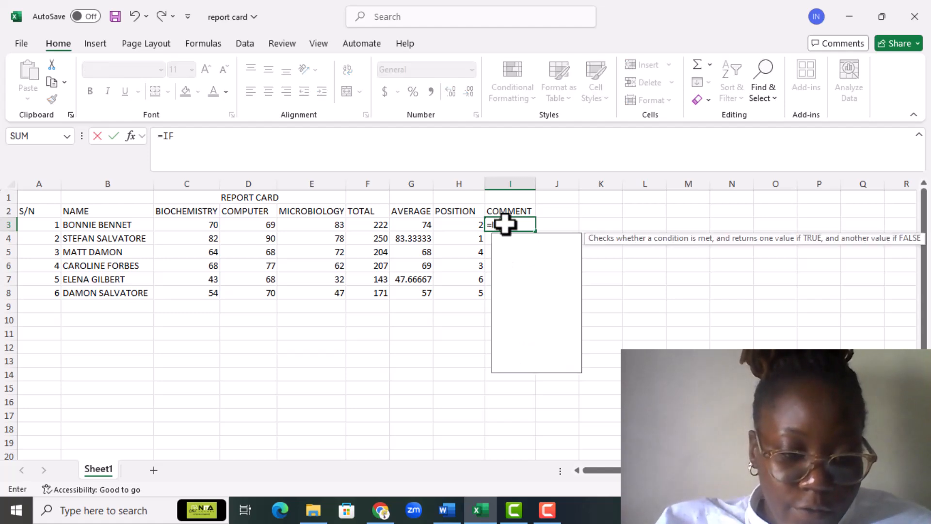
{"action": "type", "text": "S"}
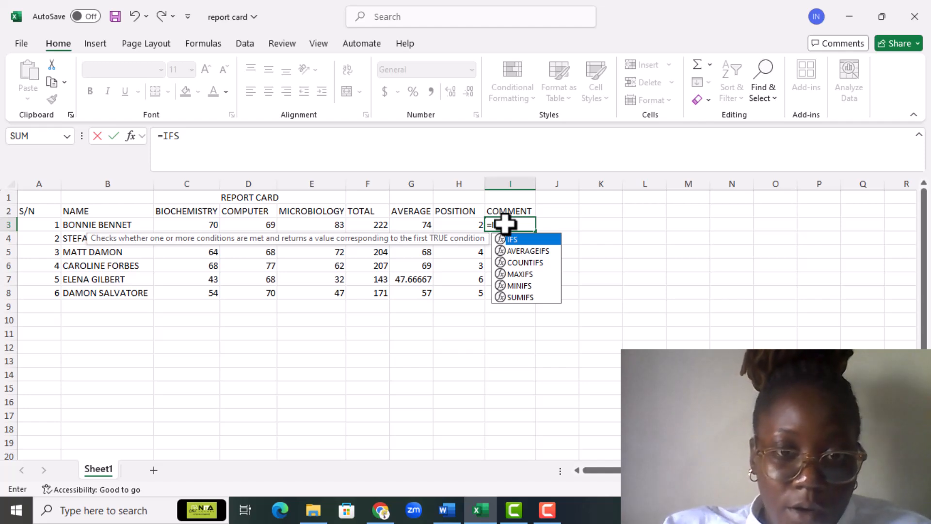
{"action": "type", "text": "("}
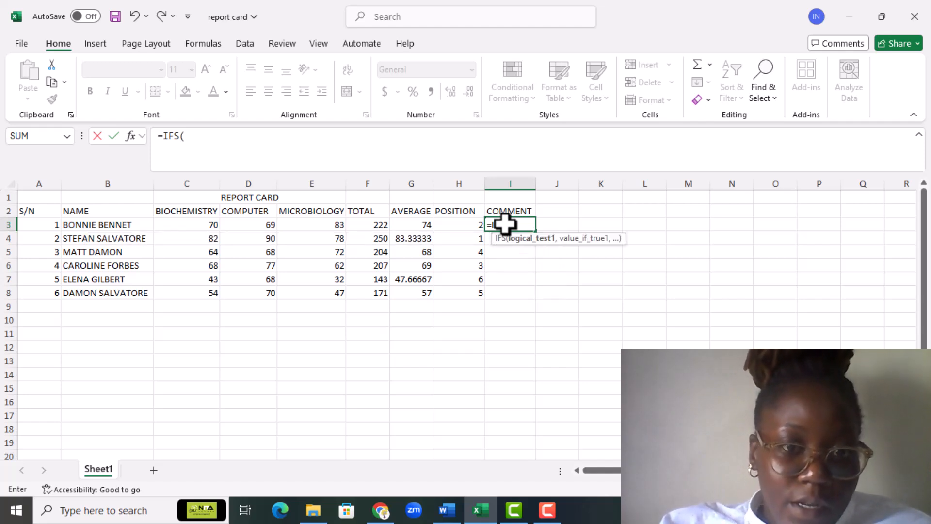
{"action": "left_click", "coordinate": [416, 225]}
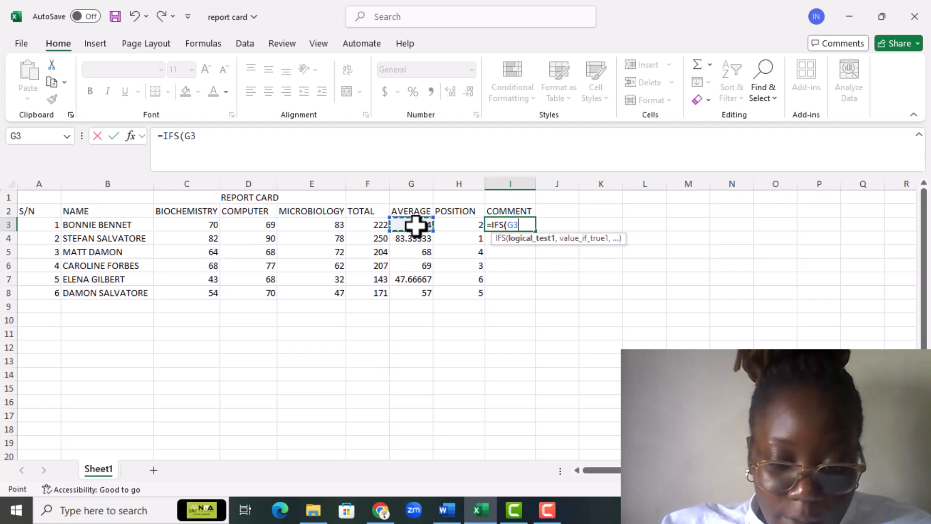
{"action": "type", "text": ","}
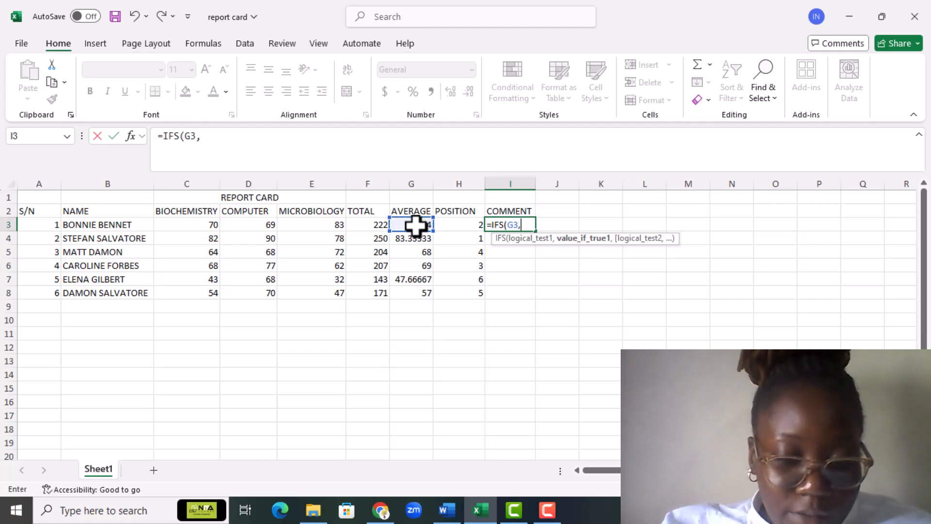
{"action": "key", "text": "BackSpace"}
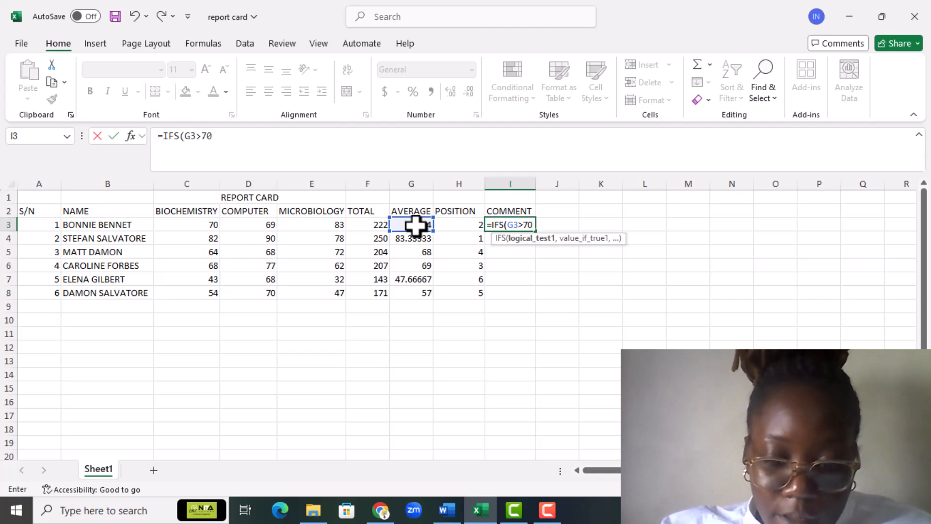
{"action": "type", "text": ","}
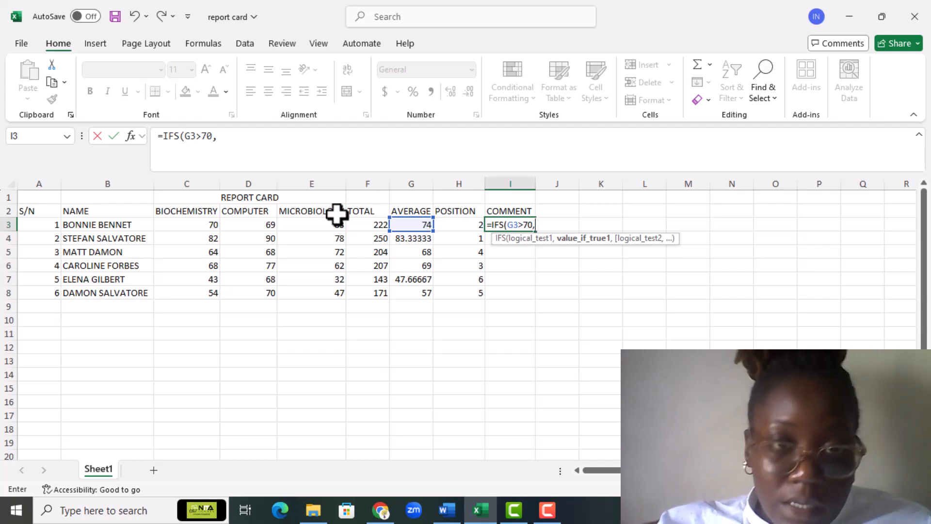
Add "EXCELLENT" to the IFS formula as the result for the G3>70 test
{"action": "type", "text": "\""}
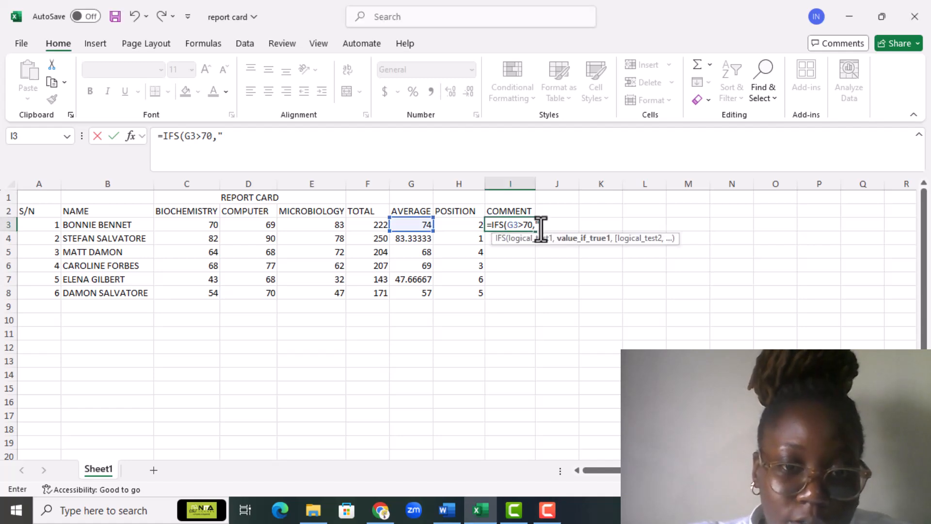
{"action": "type", "text": "EXC"}
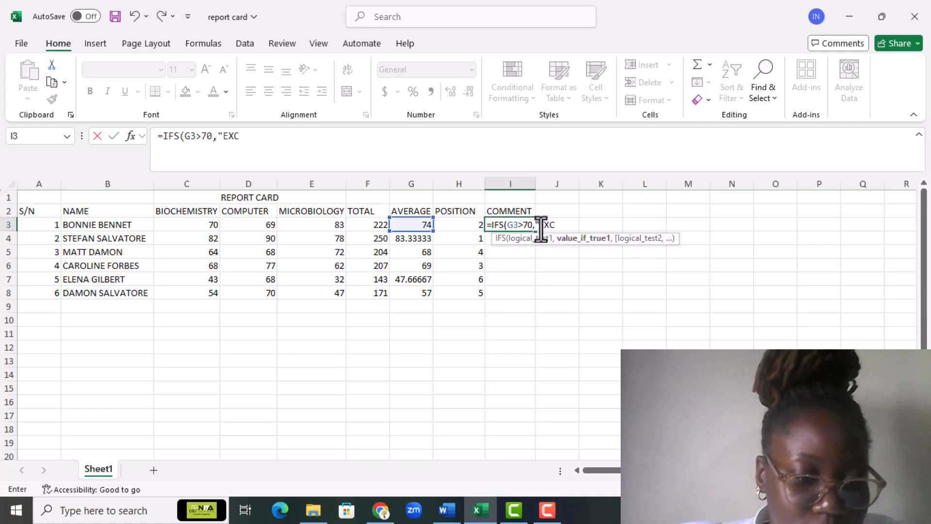
{"action": "type", "text": "ELLENT"}
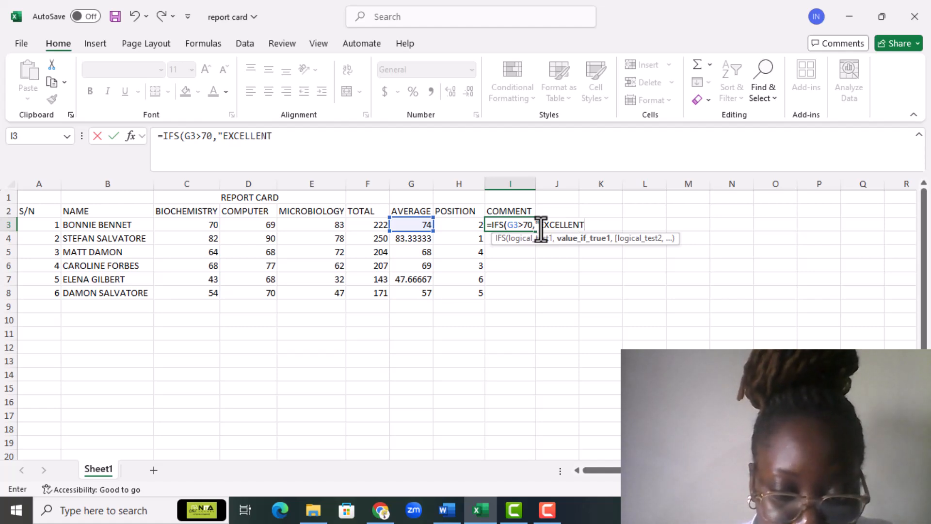
{"action": "type", "text": "\""}
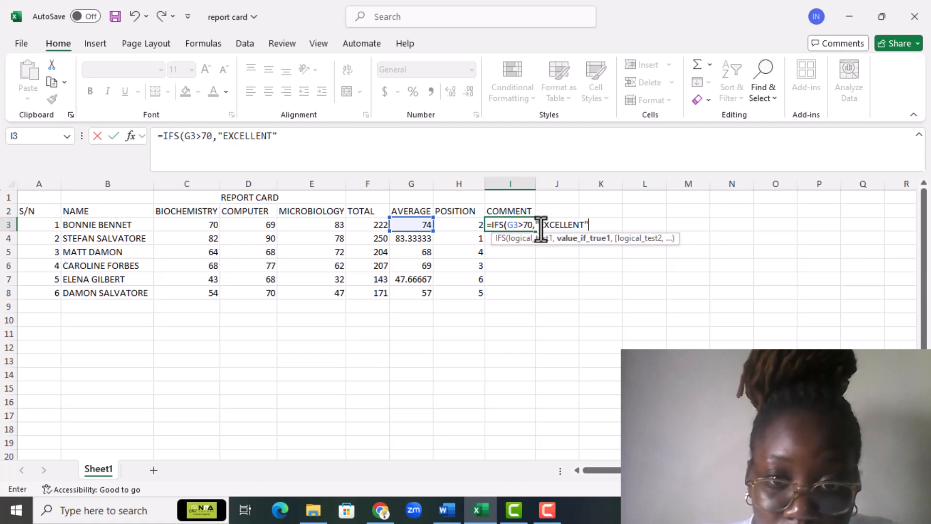
{"action": "type", "text": ","}
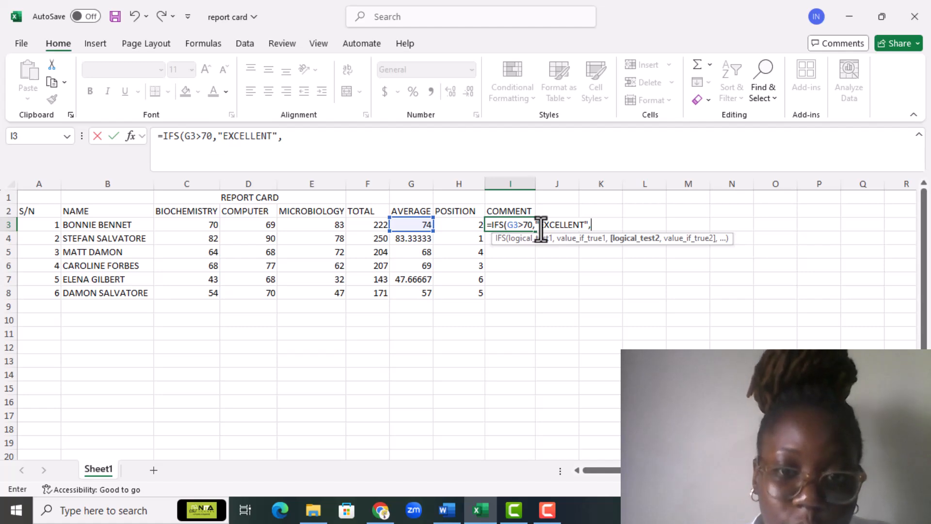
Add a second test to the IFS formula, G3>50, returning "GOOD"
{"action": "left_click", "coordinate": [416, 225]}
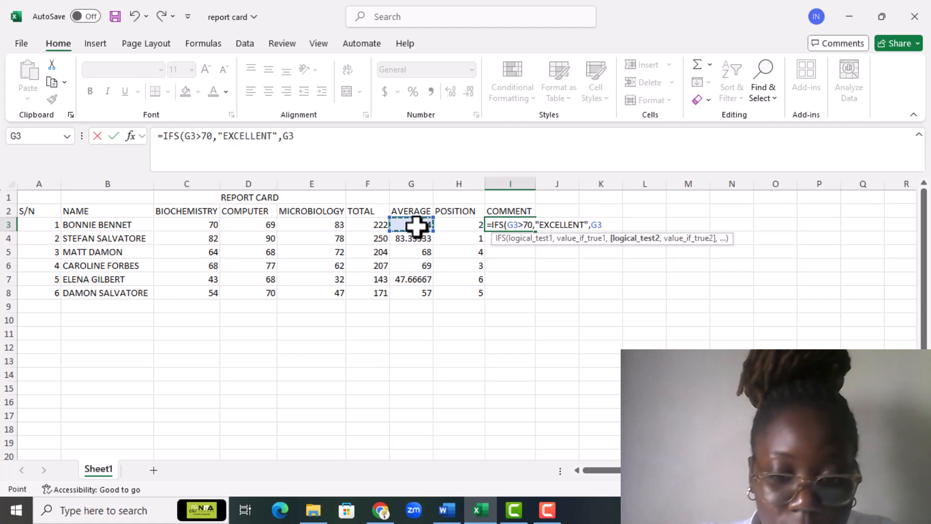
{"action": "type", "text": ">"}
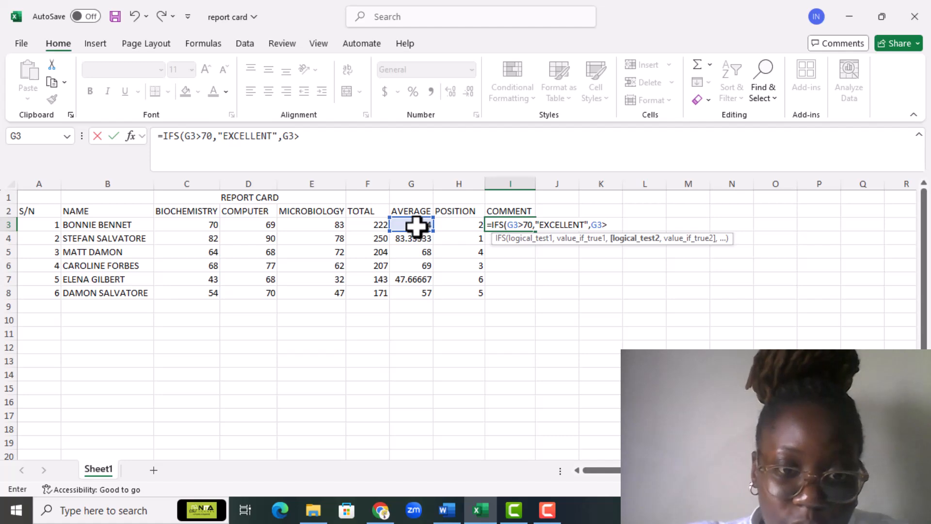
{"action": "type", "text": "50"}
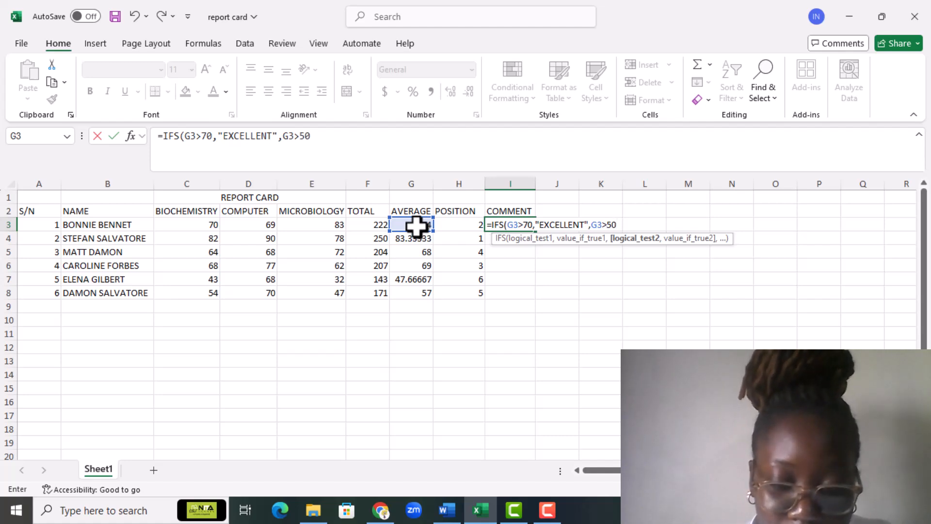
{"action": "type", "text": ","}
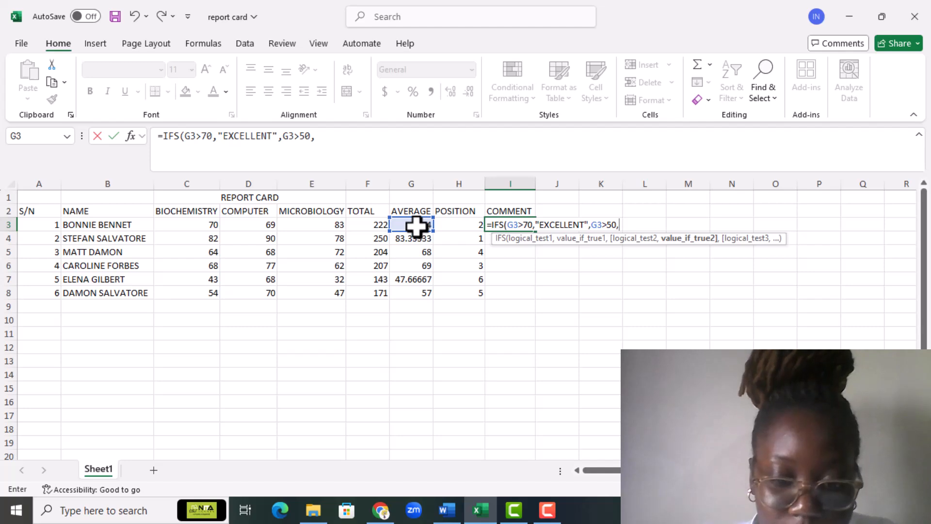
{"action": "type", "text": "\"GOOD"}
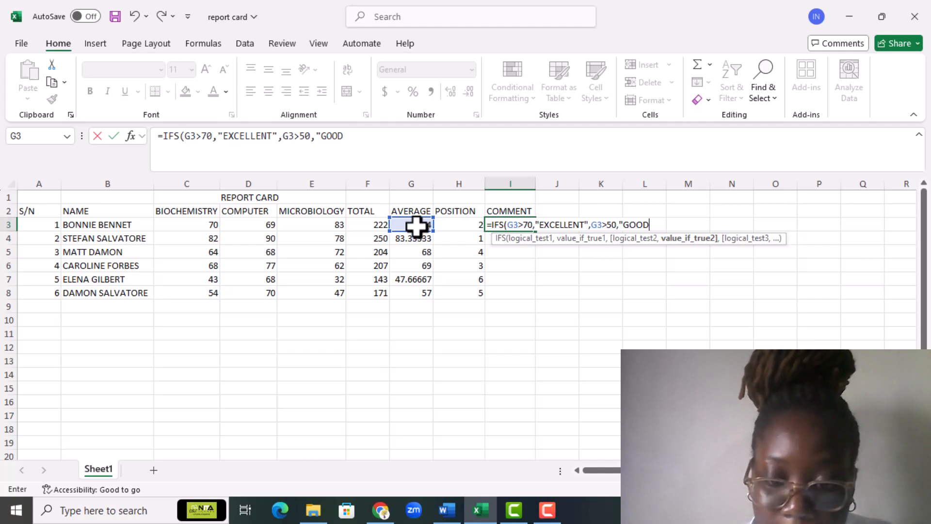
{"action": "type", "text": "\""}
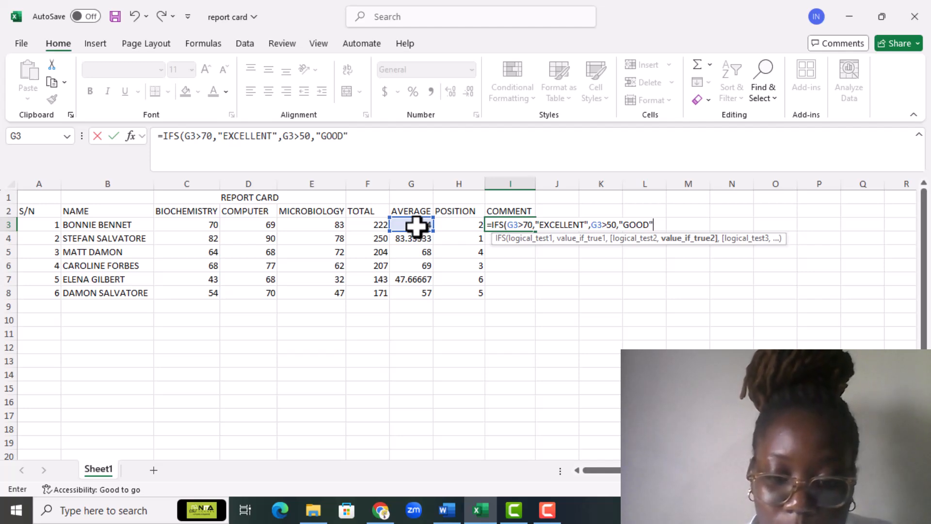
{"action": "type", "text": ","}
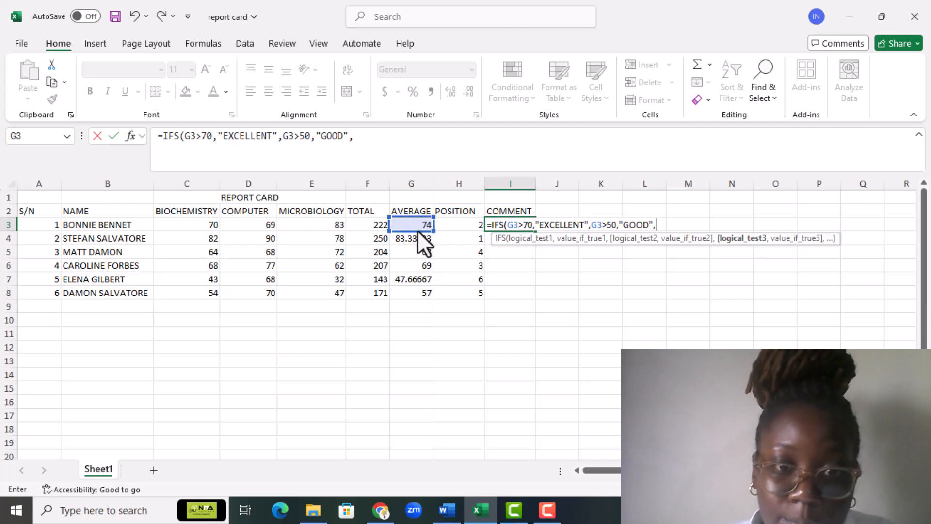
Complete the IFS formula in I3 with a third test, G3<50, returning "DO BETTER", and fill it down to I8
{"action": "left_click", "coordinate": [415, 222]}
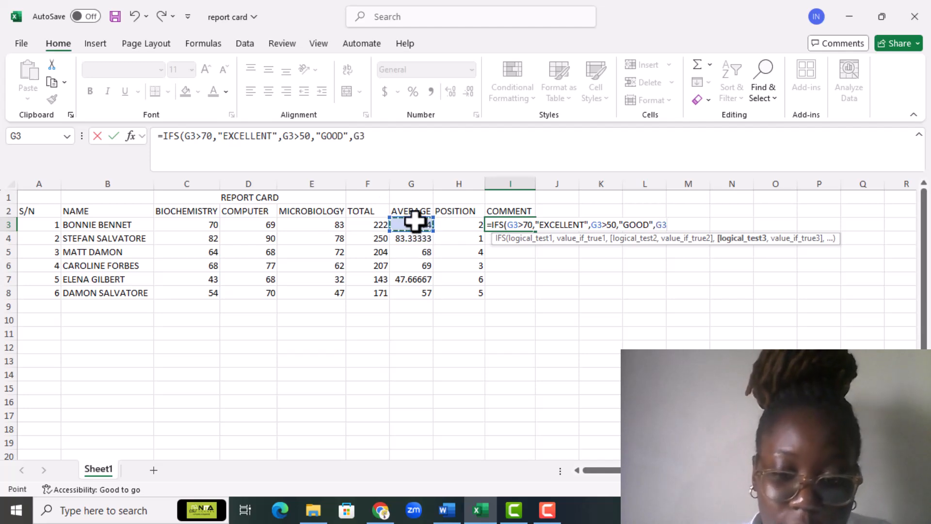
{"action": "type", "text": "<"}
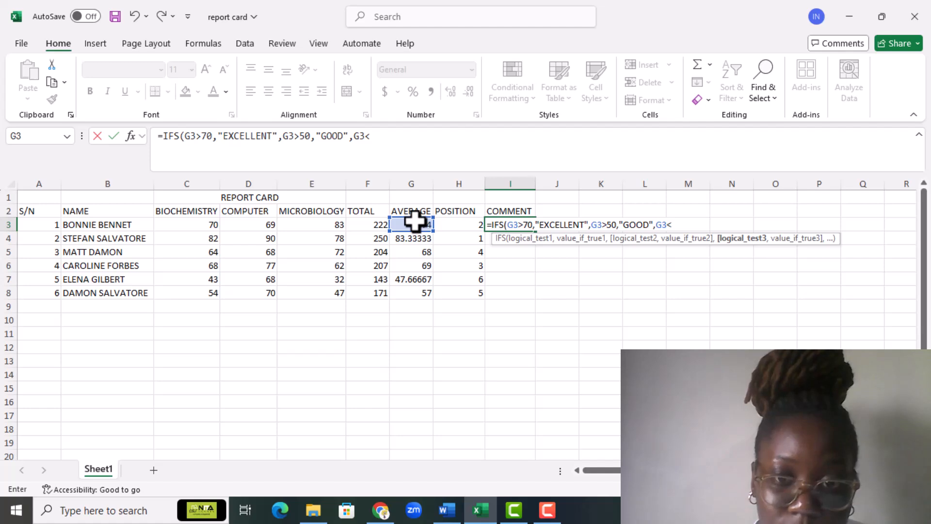
{"action": "type", "text": "50"}
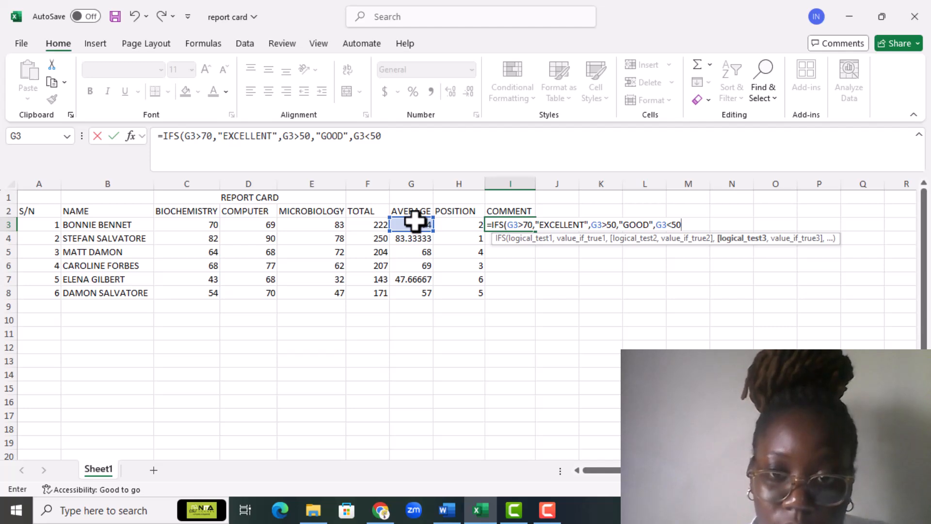
{"action": "type", "text": ","}
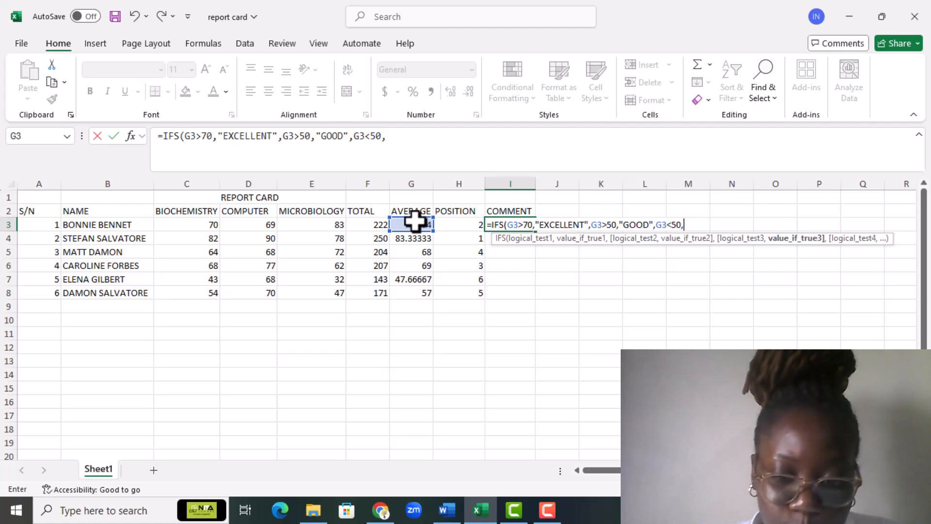
{"action": "type", "text": "\""}
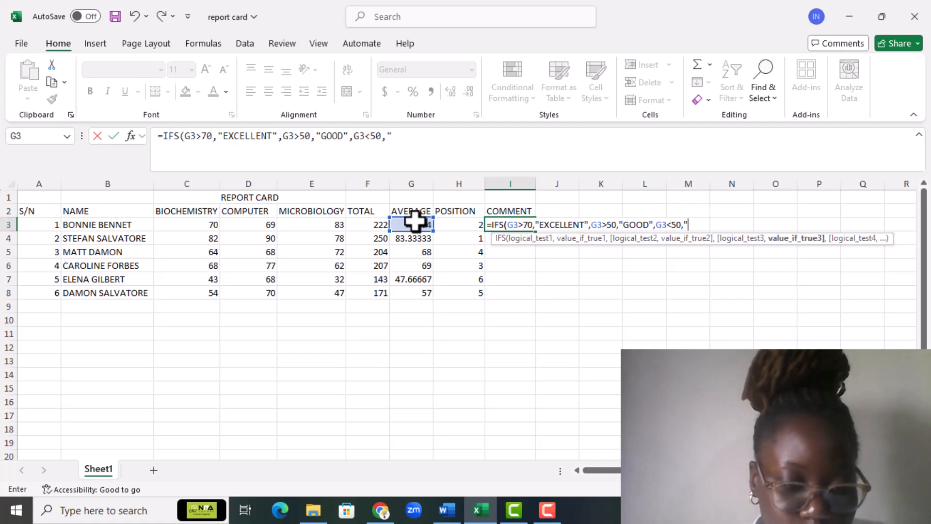
{"action": "type", "text": "DO "}
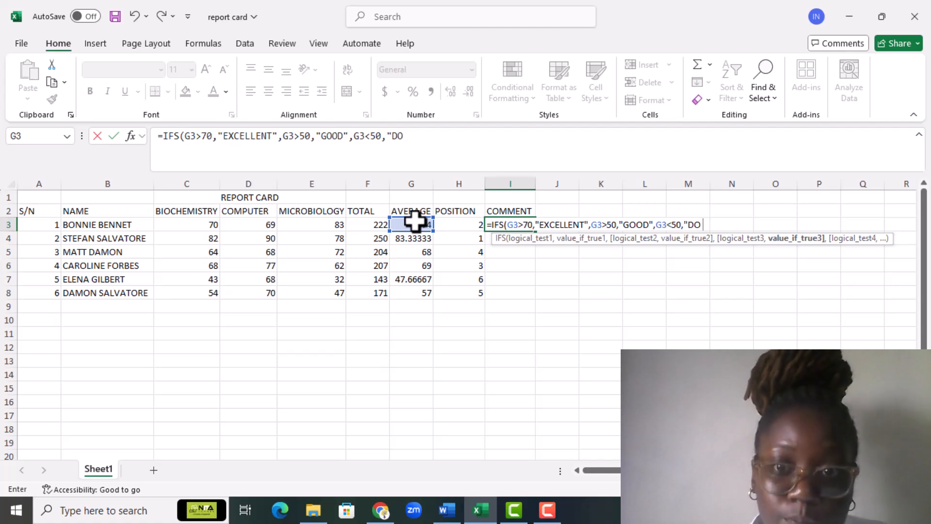
{"action": "type", "text": "BETT"}
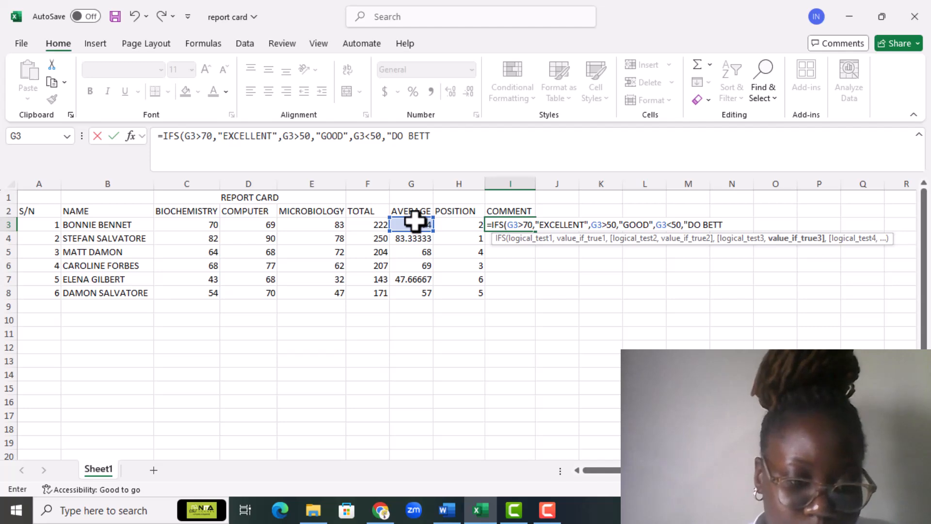
{"action": "type", "text": "ER\""}
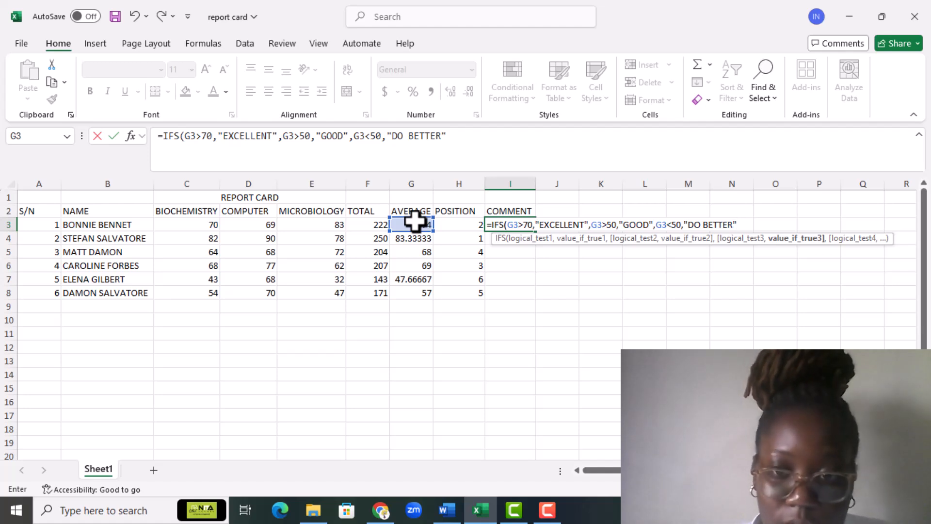
{"action": "type", "text": ")"}
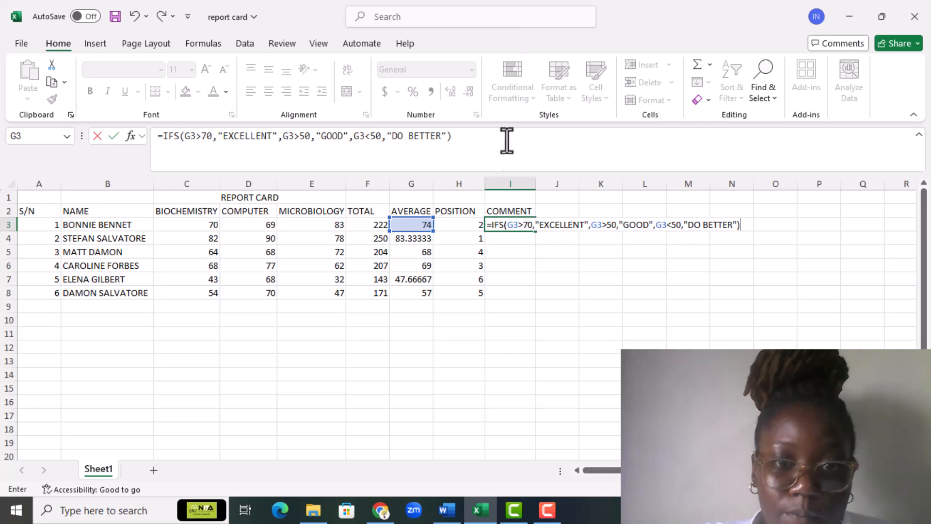
{"action": "left_click", "coordinate": [520, 249]}
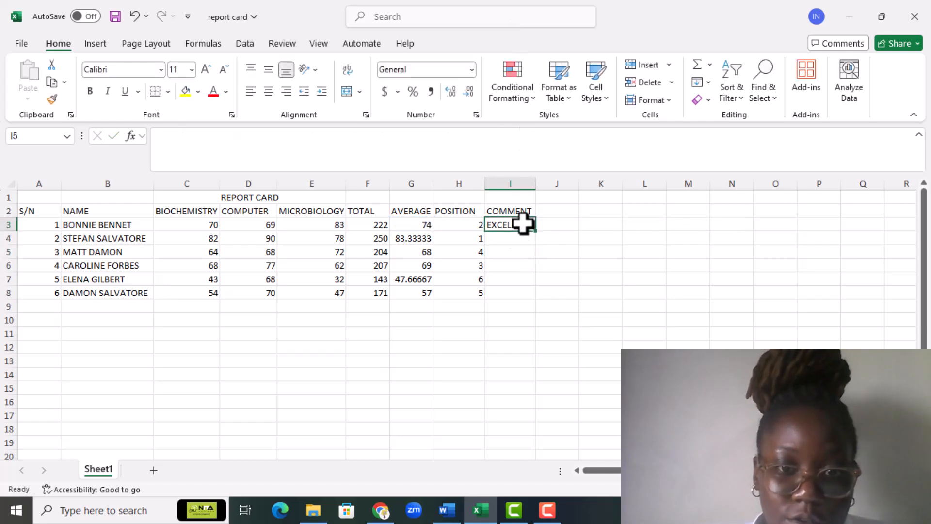
{"action": "left_click", "coordinate": [522, 224]}
{"action": "left_click_drag", "start_coordinate": [536, 231], "coordinate": [529, 295]}
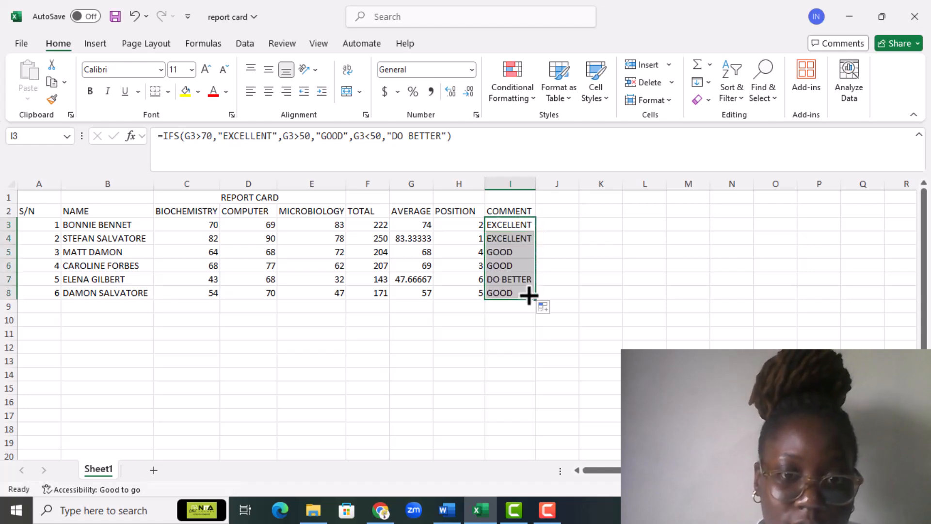